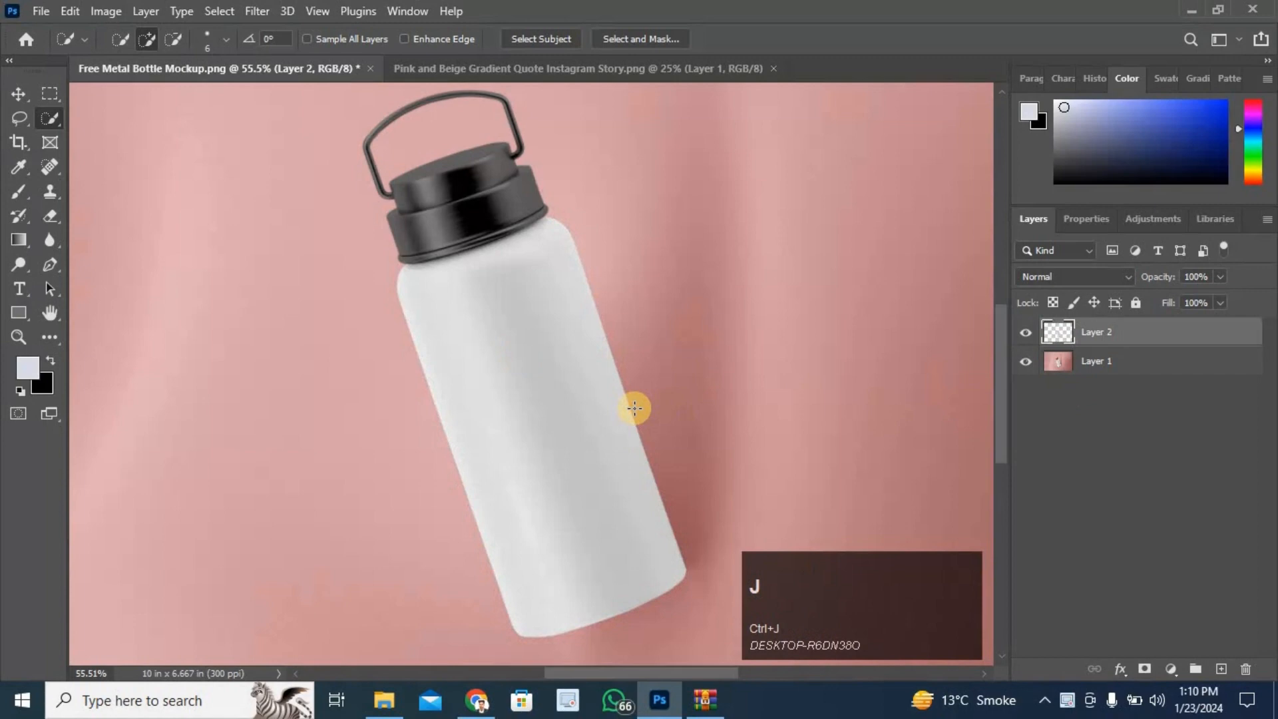
Load the bottle body outline from Layer 2 as a selection, convert the layer to a smart object, and mask it with that selection
left_click(1058, 336, "ctrl")
right_click(1108, 323)
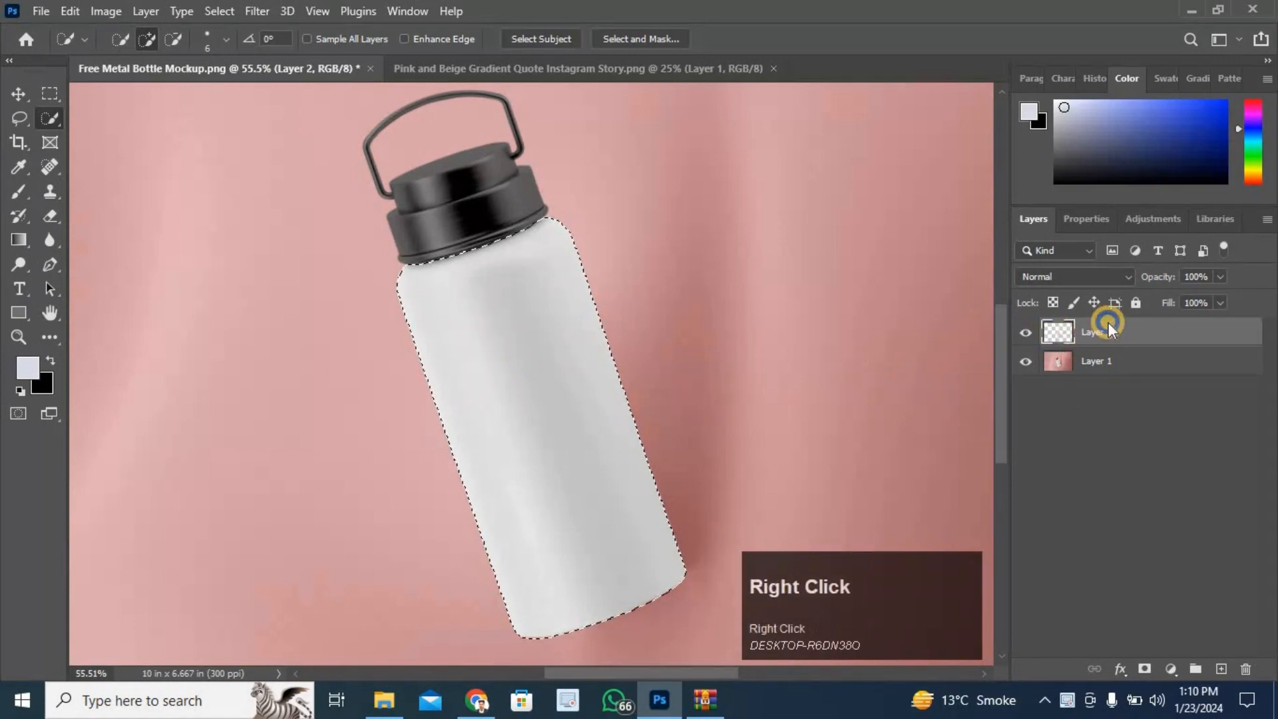
left_click(948, 260)
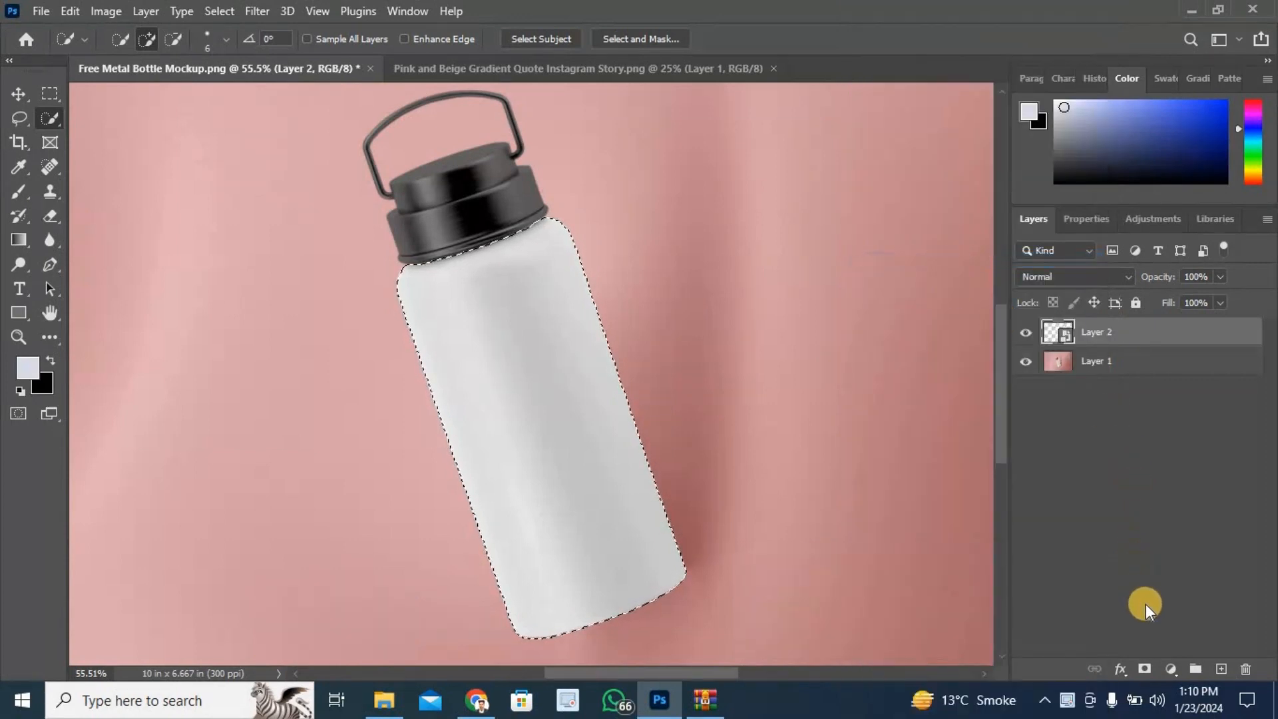
left_click(1144, 668)
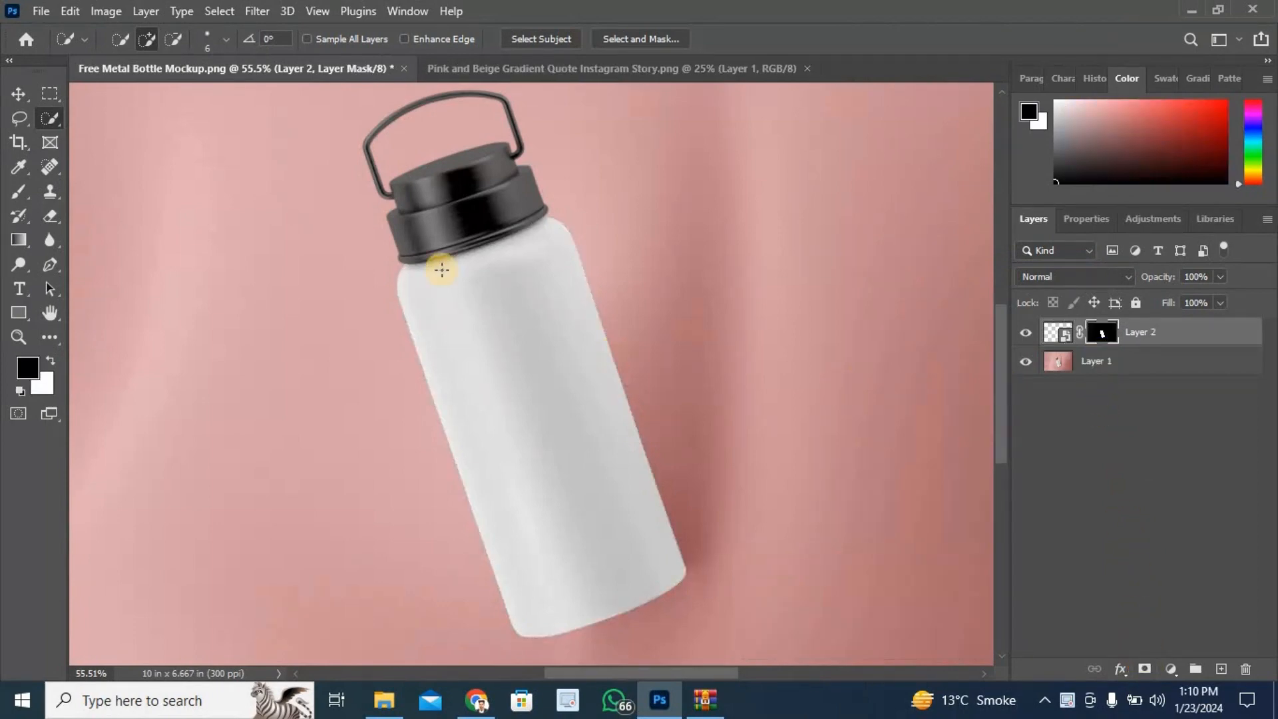
Copy the entire Pink and Beige Gradient Quote artwork and paste it into the smart object of Layer 2 in the bottle mockup
left_click(543, 69)
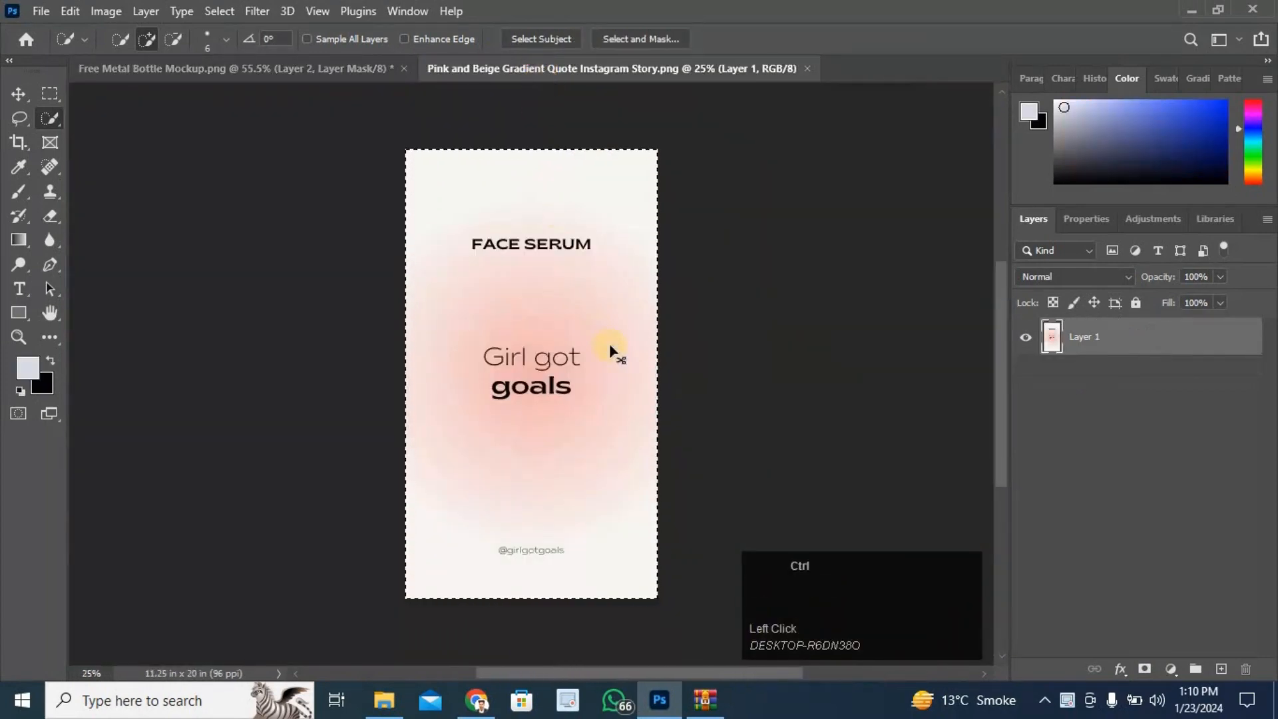
key("ctrl+a")
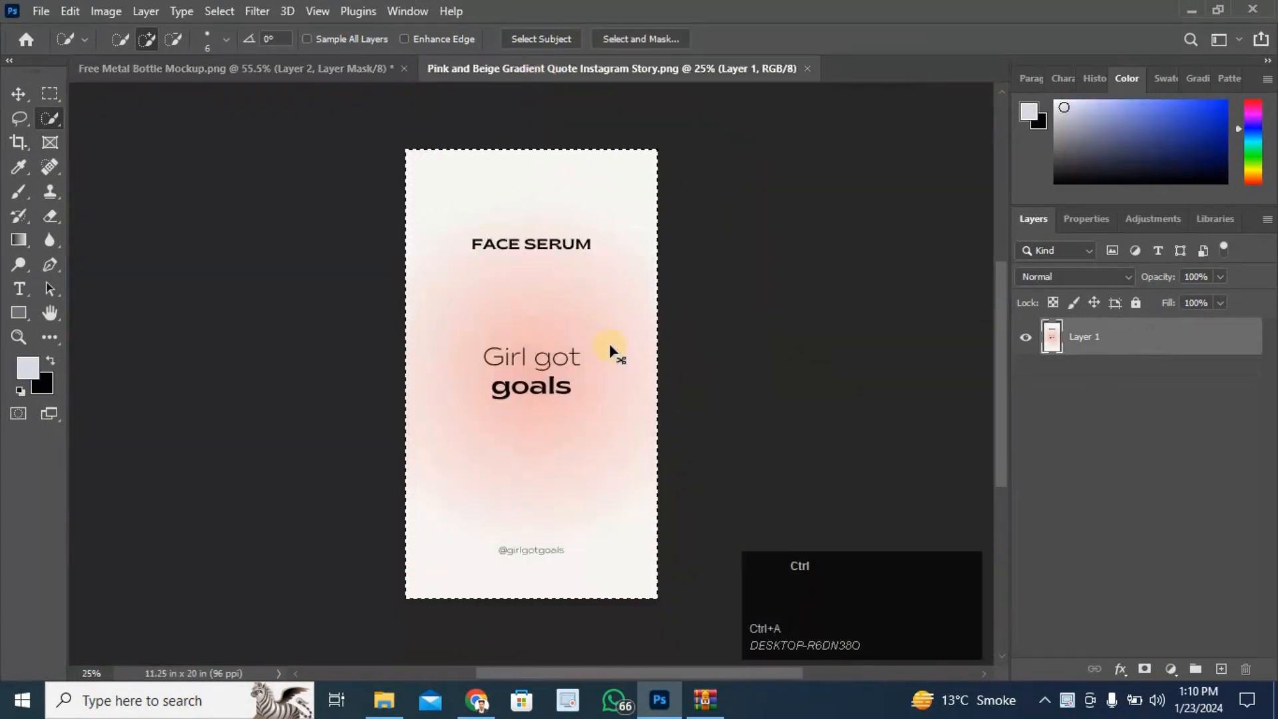
key("ctrl+c")
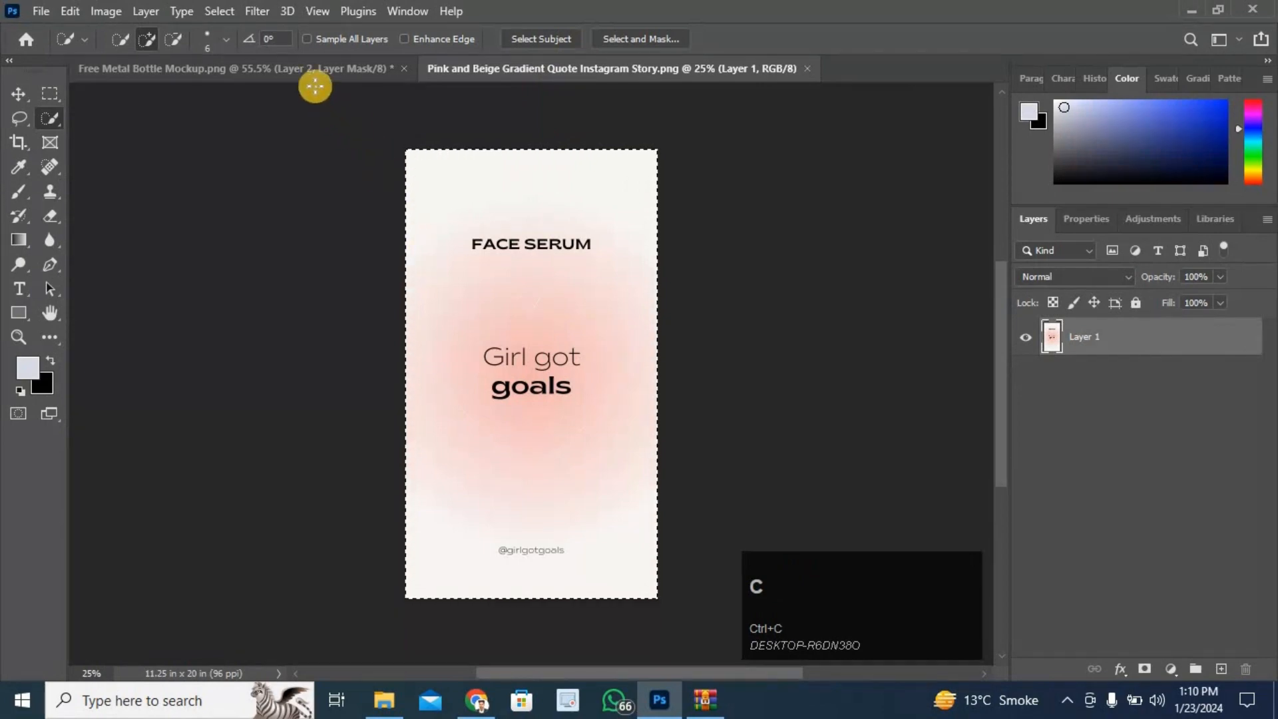
left_click(305, 69)
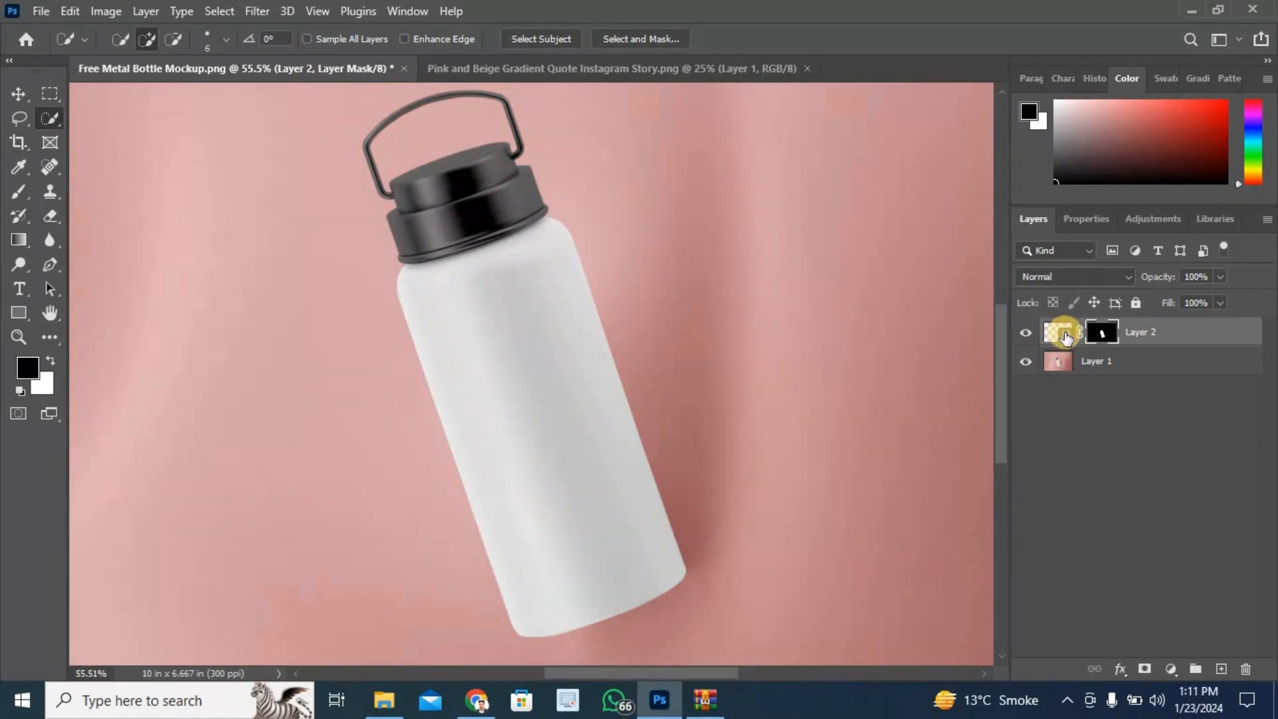
double_click(1065, 335)
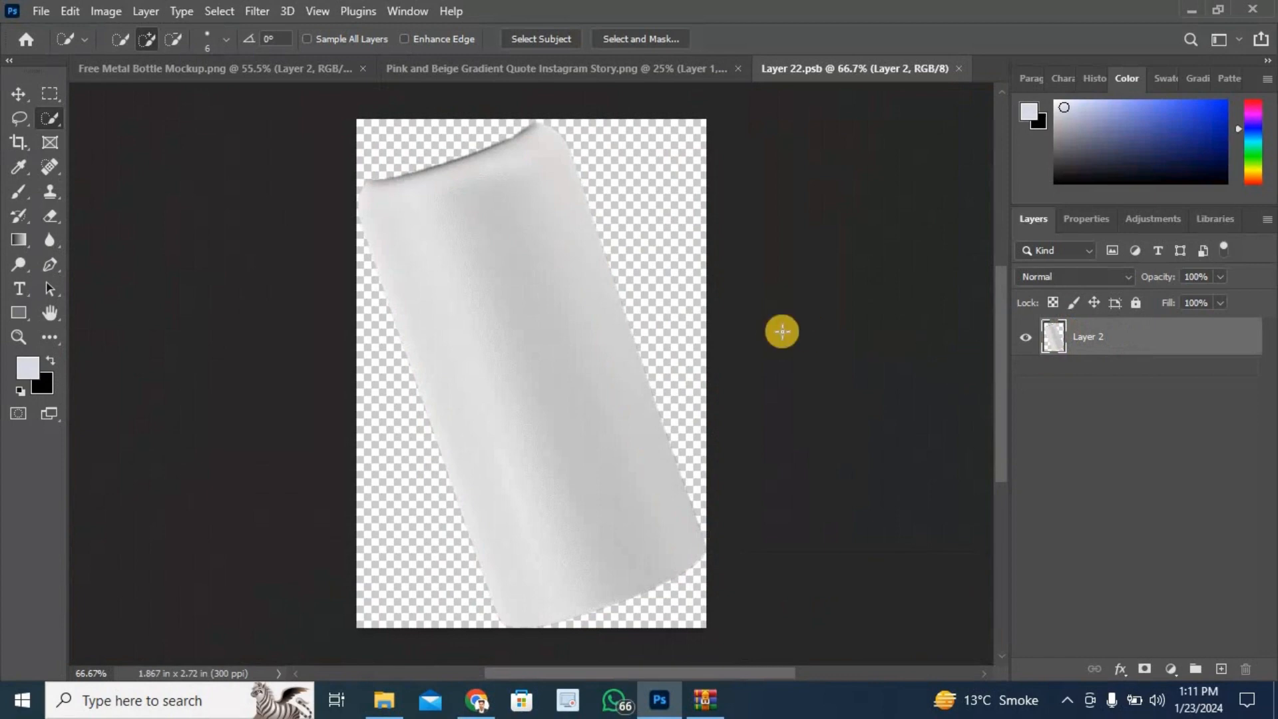
left_click(770, 339)
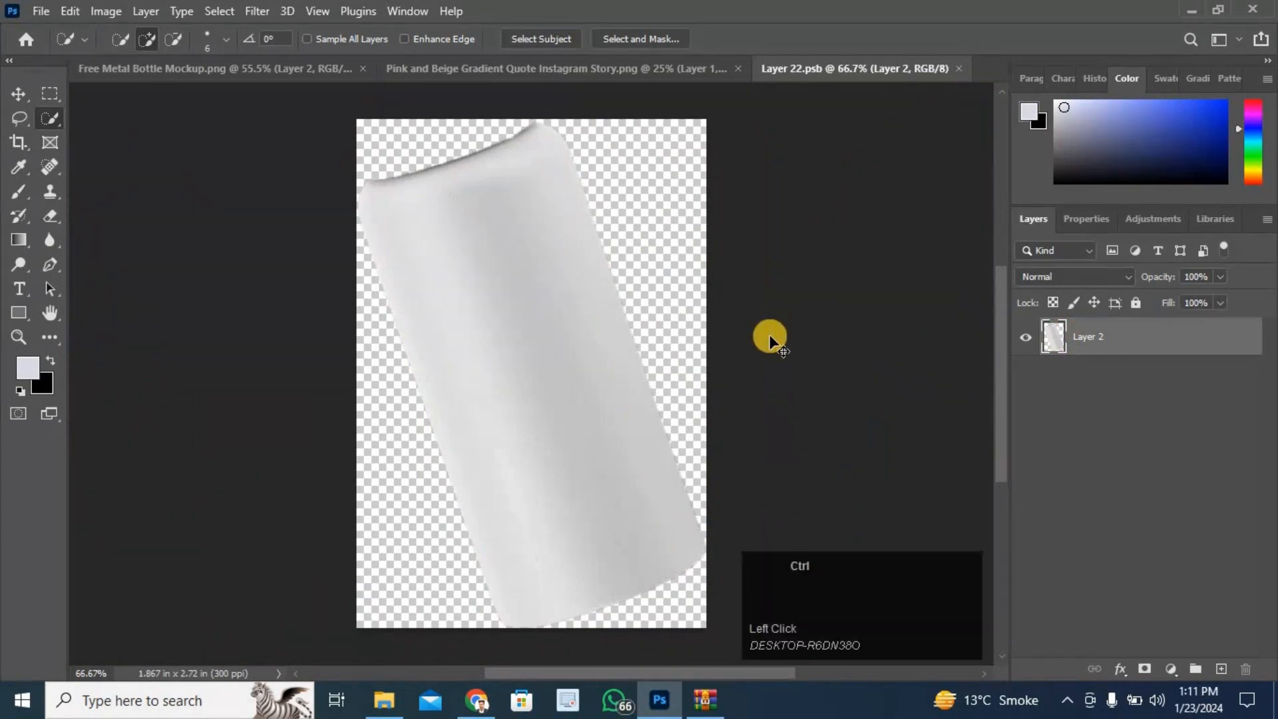
key("ctrl+v")
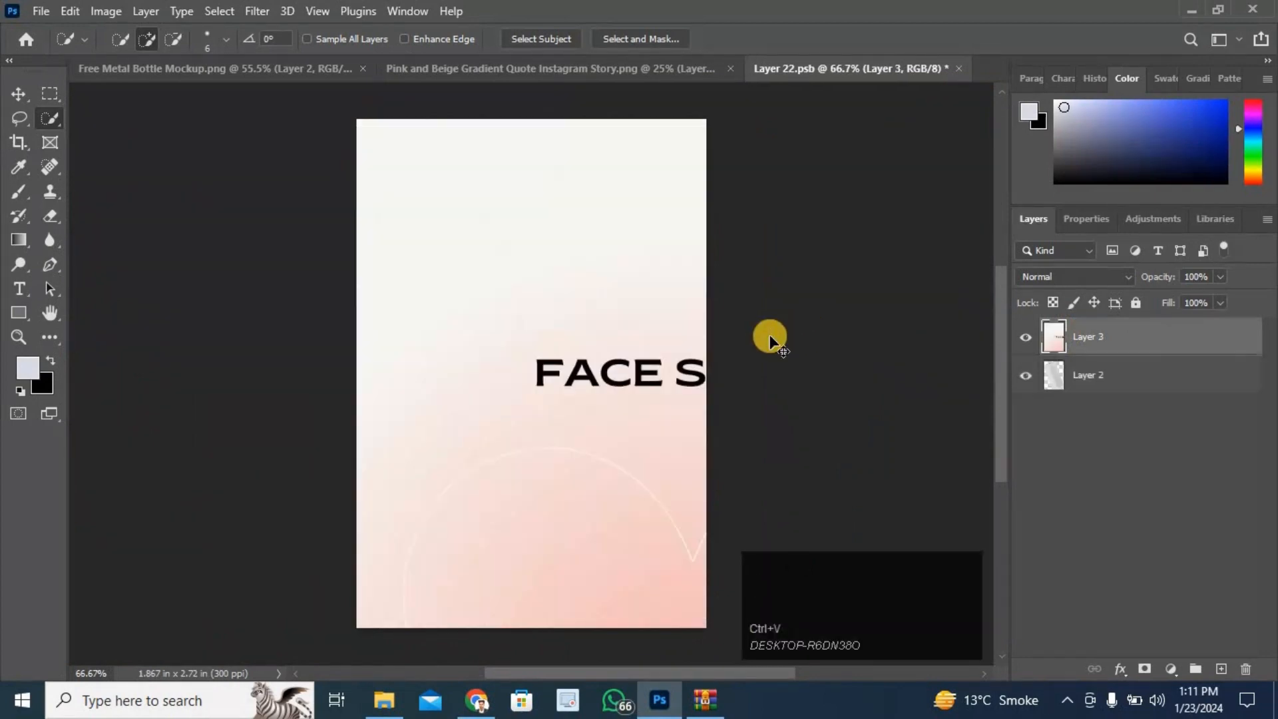
Scale the pasted artwork down proportionally to about 40.7% and position it over the bottle body
key("ctrl+t")
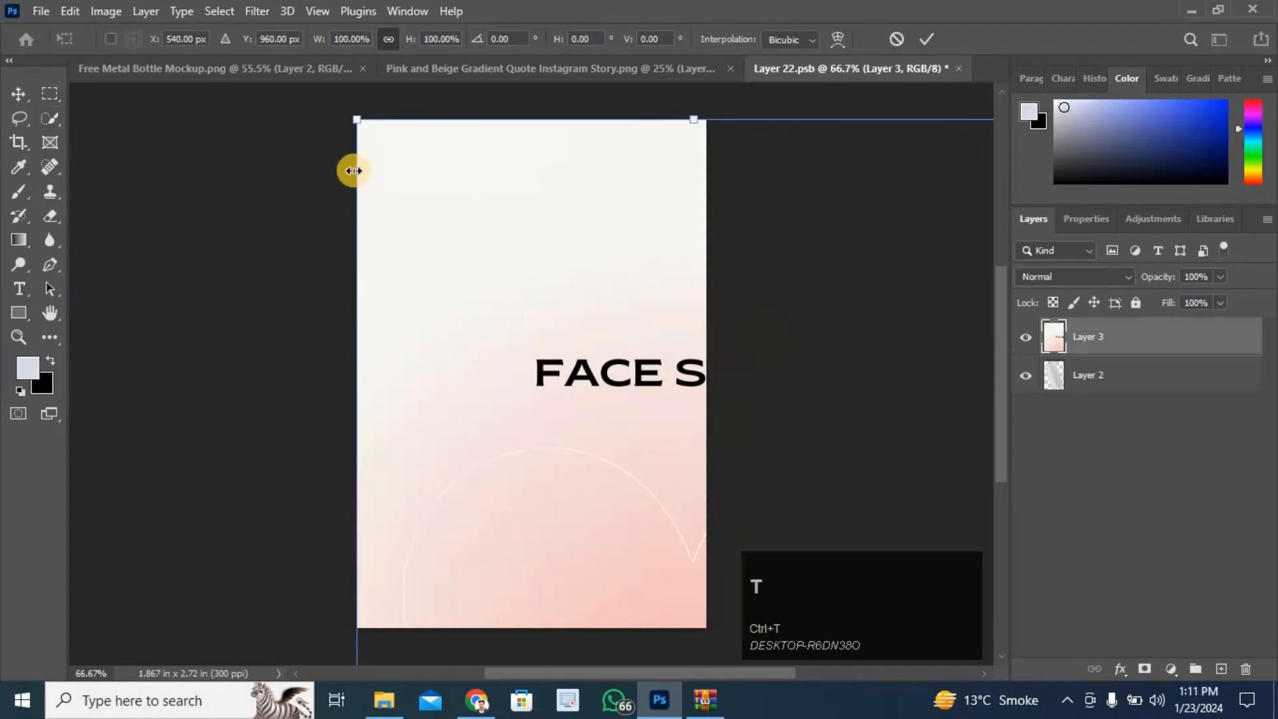
left_click_drag(355, 123, 650, 550)
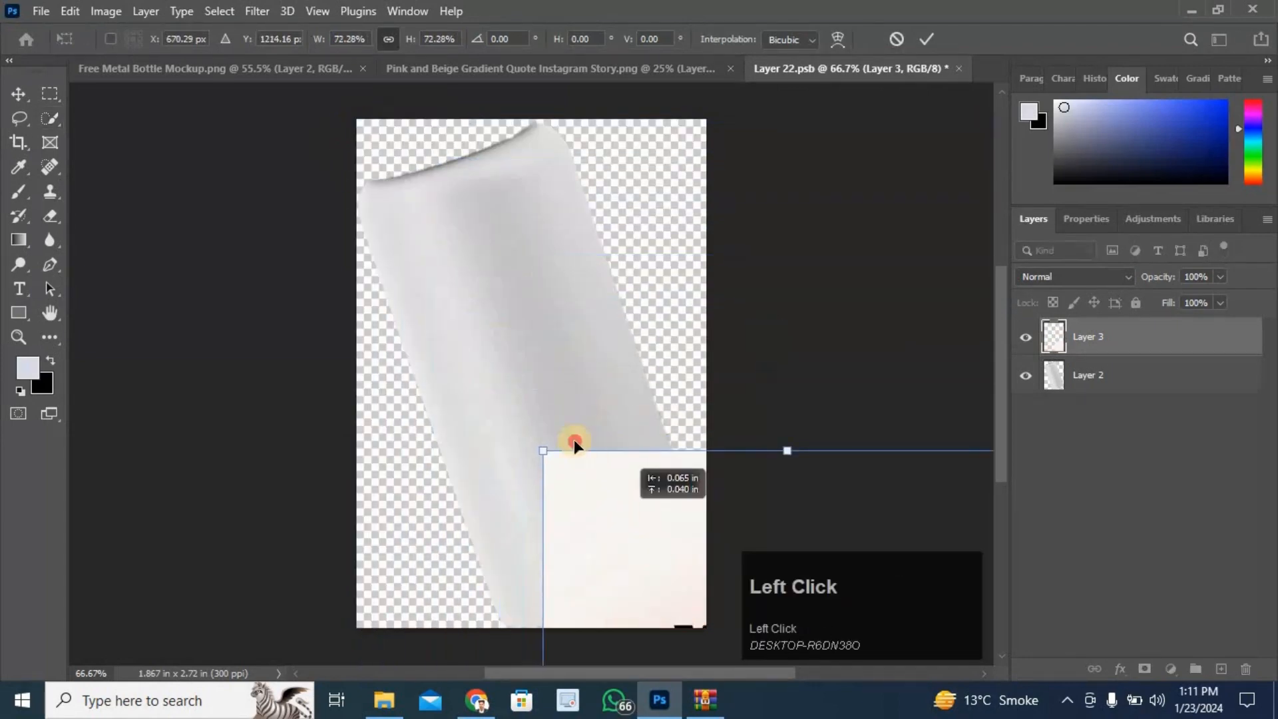
left_click_drag(573, 442, 638, 545)
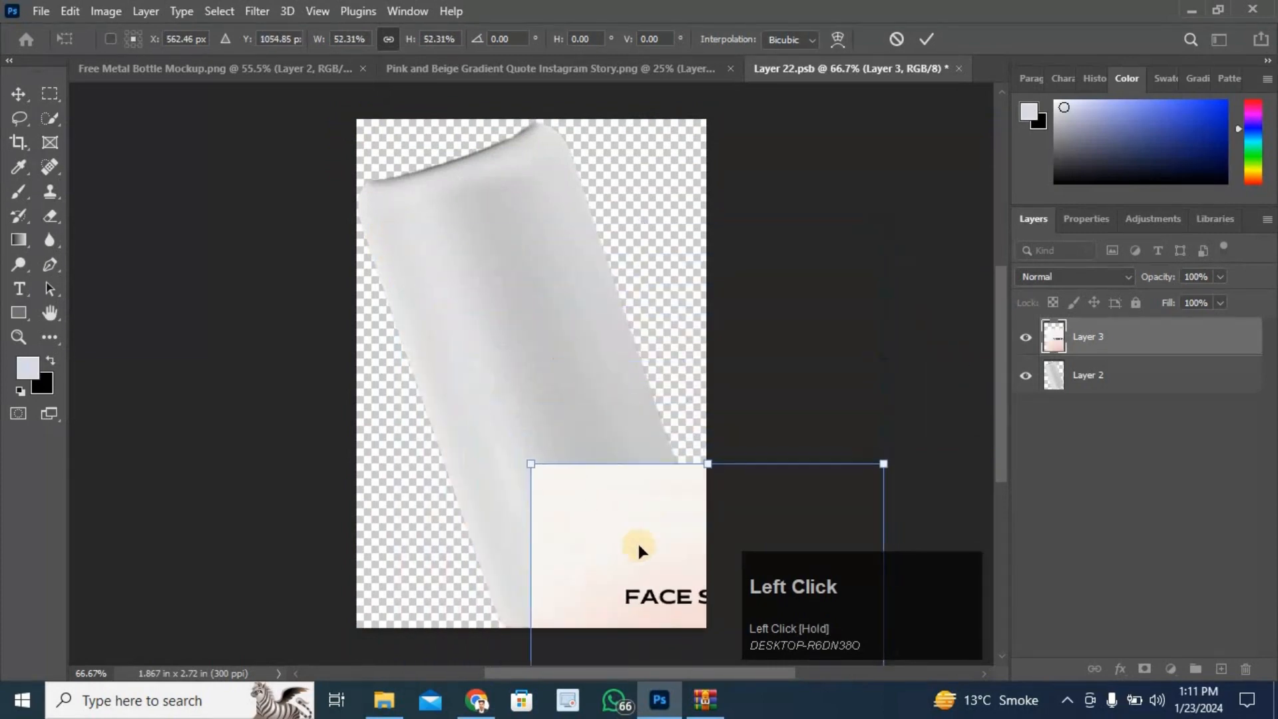
left_click_drag(620, 493, 457, 240)
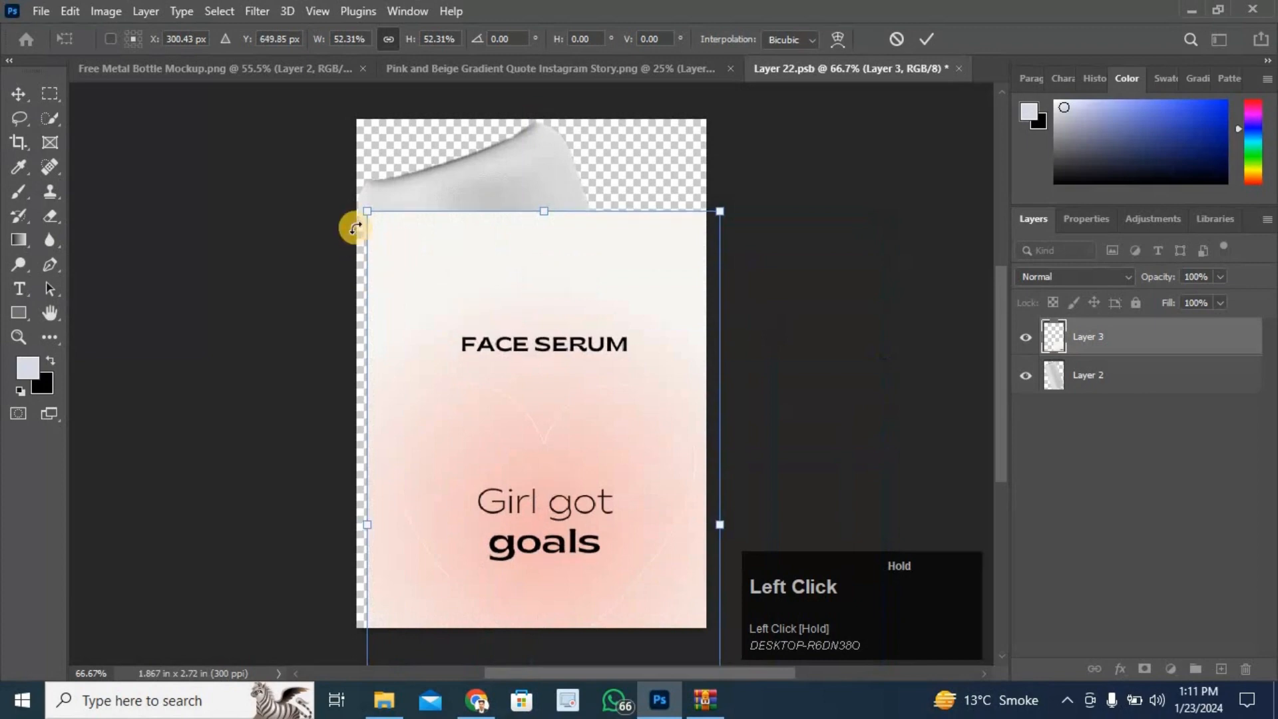
left_click_drag(365, 209, 427, 315)
left_click_drag(556, 401, 475, 282)
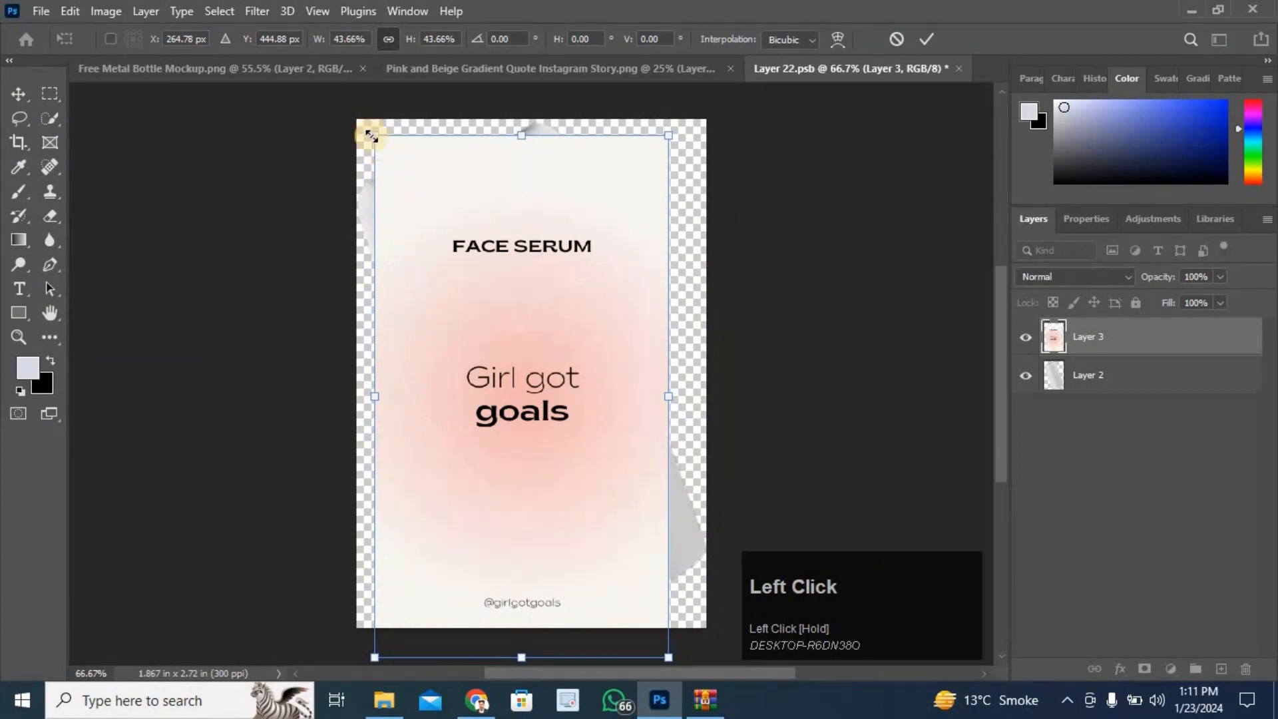
left_click_drag(370, 136, 394, 170)
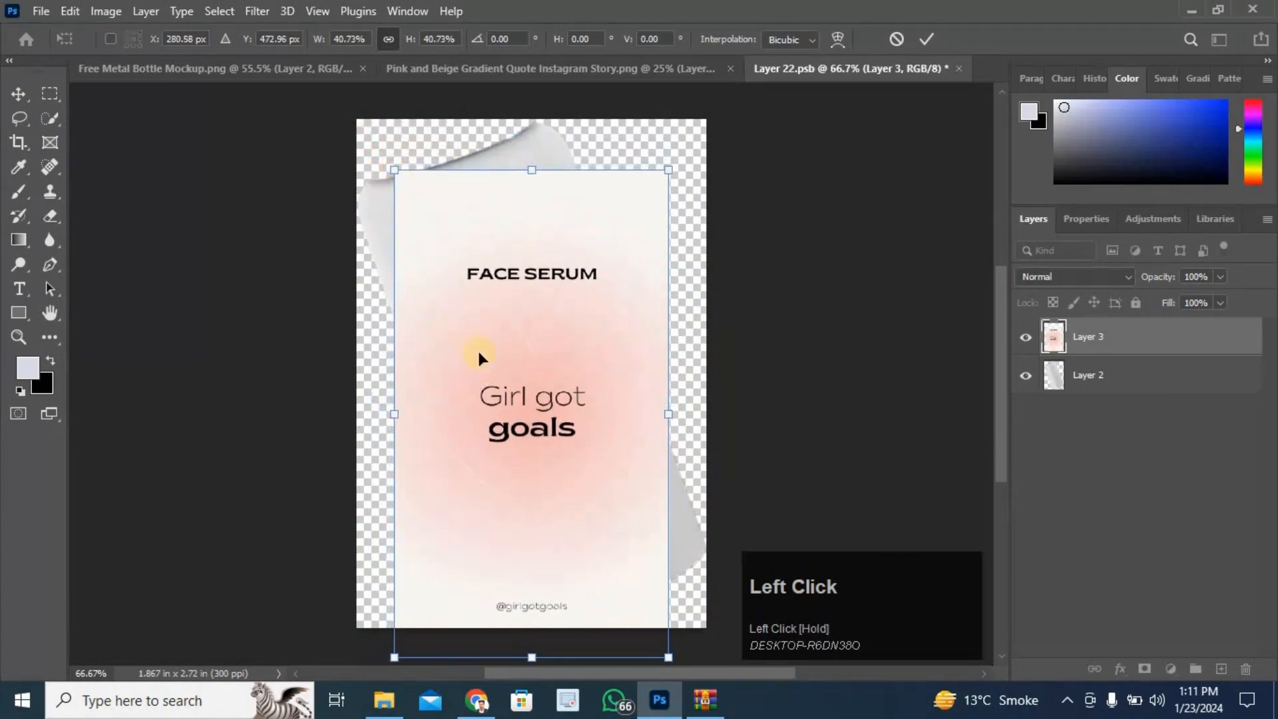
mouse_move(477, 348)
left_mouse_down()
mouse_move(486, 314)
mouse_move(491, 342)
left_mouse_up()
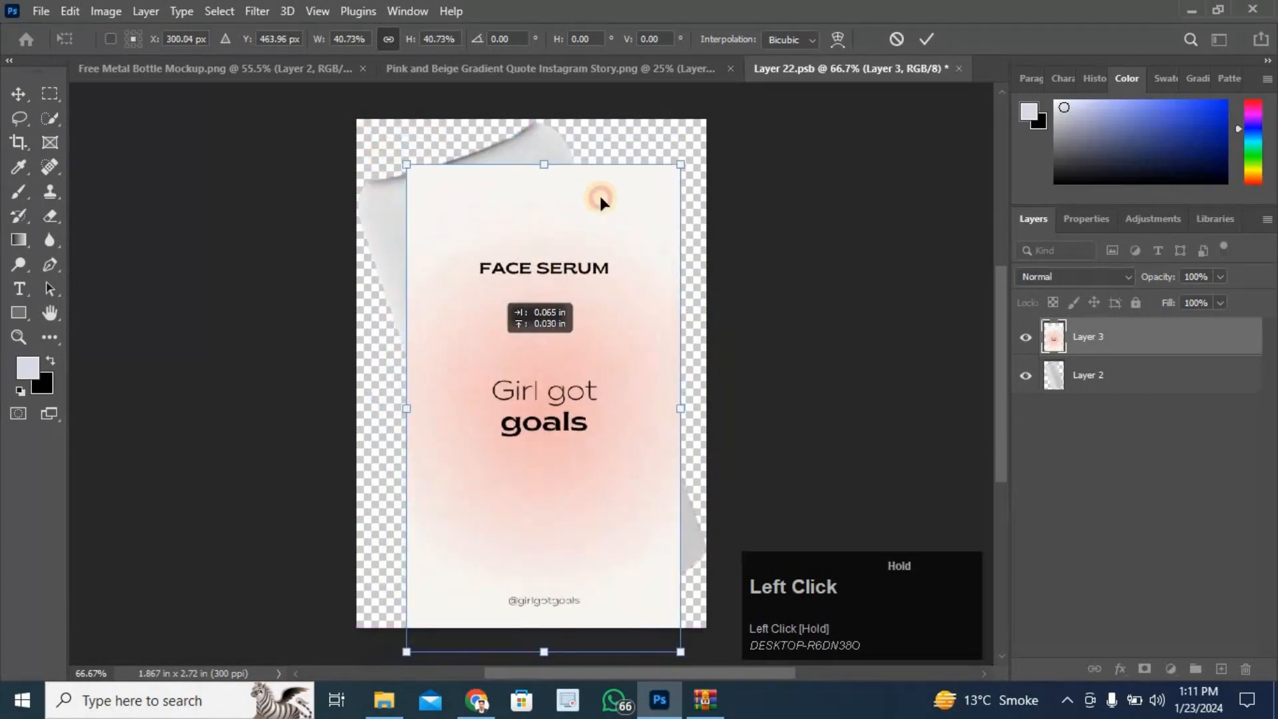
Rotate the artwork to about -19° and shift it to follow the tilt of the bottle body
left_click_drag(692, 157, 606, 79)
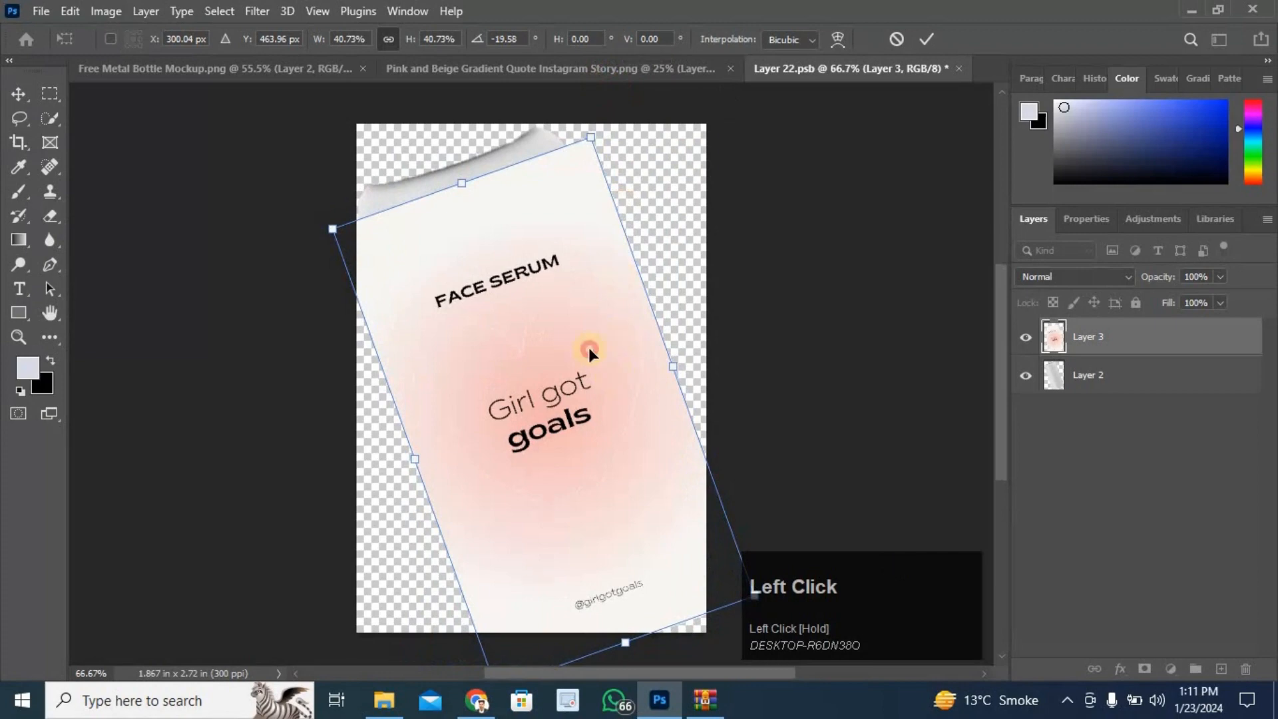
left_click_drag(588, 348, 559, 360)
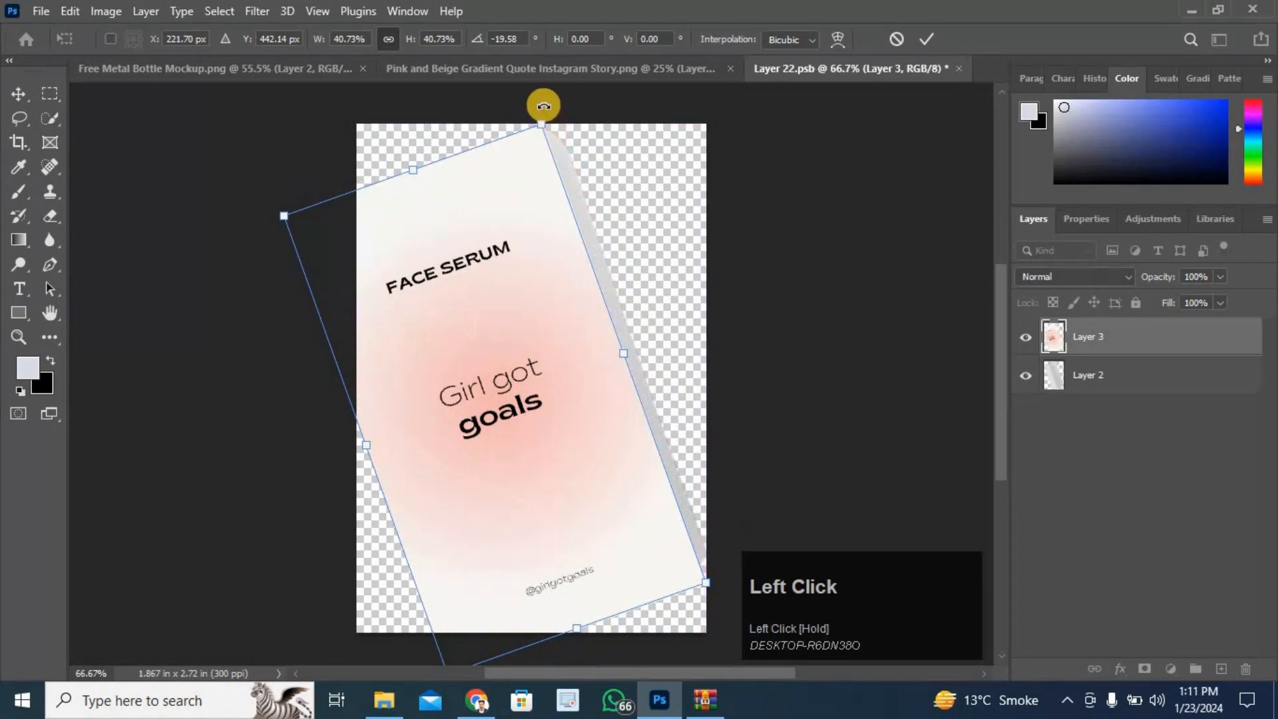
left_click_drag(543, 105, 544, 118)
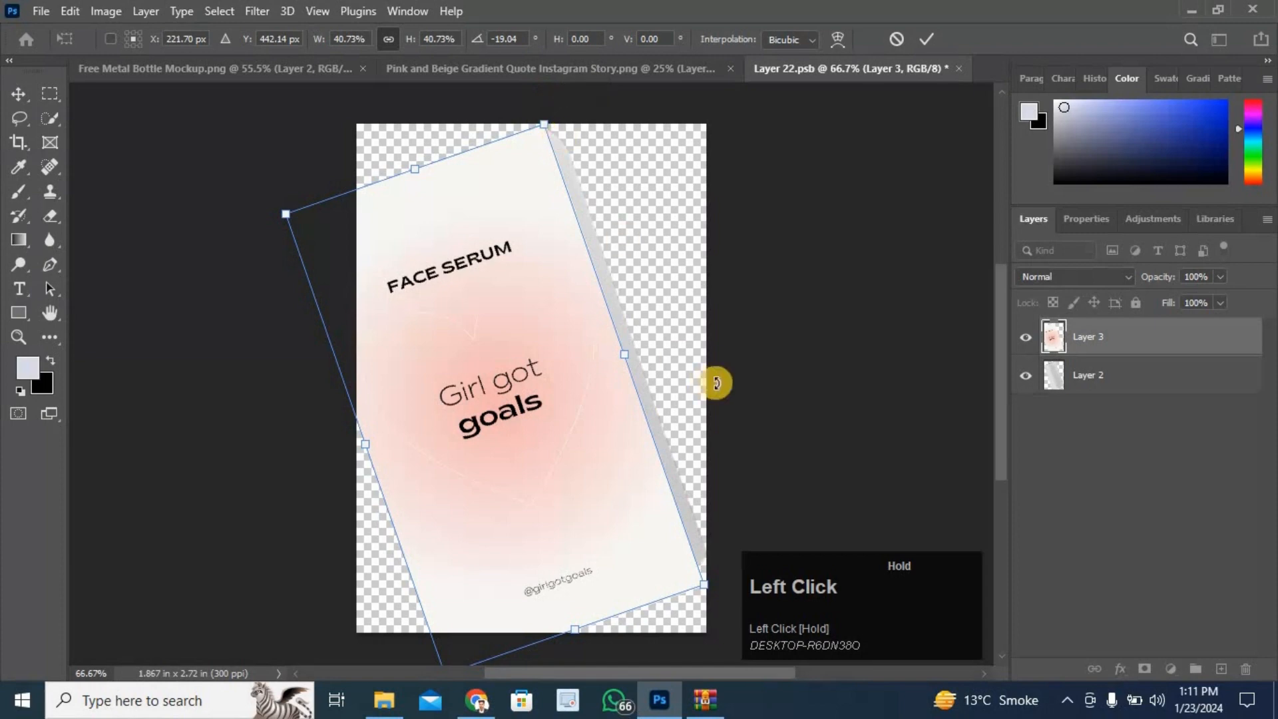
Lower the artwork layer's opacity to 3% and move the artwork to cover the bottle body underneath
left_click(1219, 274)
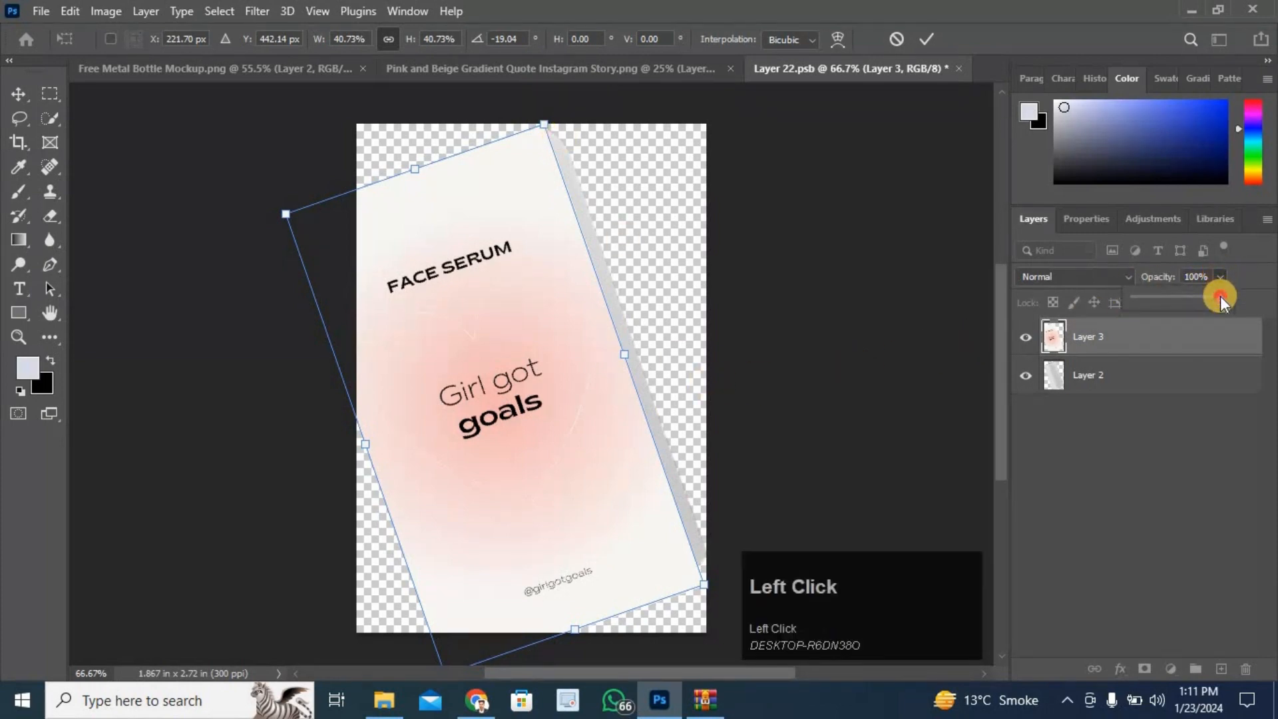
left_click_drag(1175, 305, 1138, 300)
left_click_drag(641, 368, 960, 110)
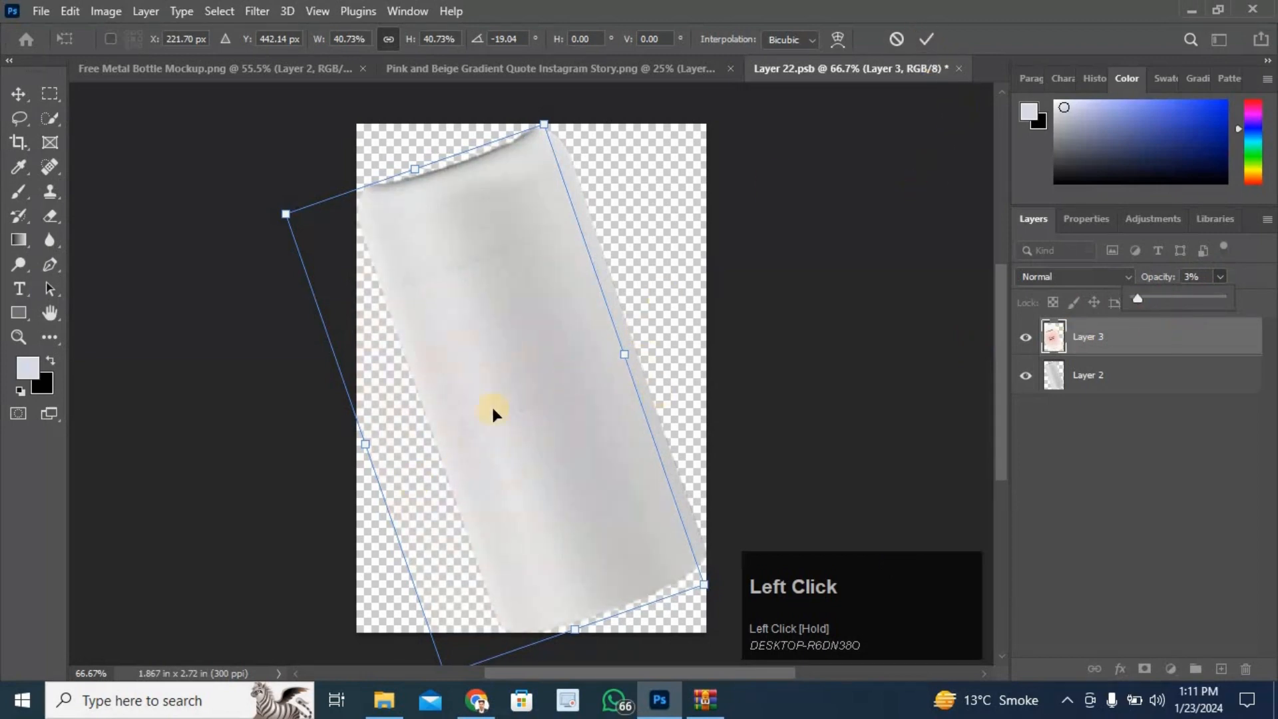
left_click_drag(539, 374, 551, 366)
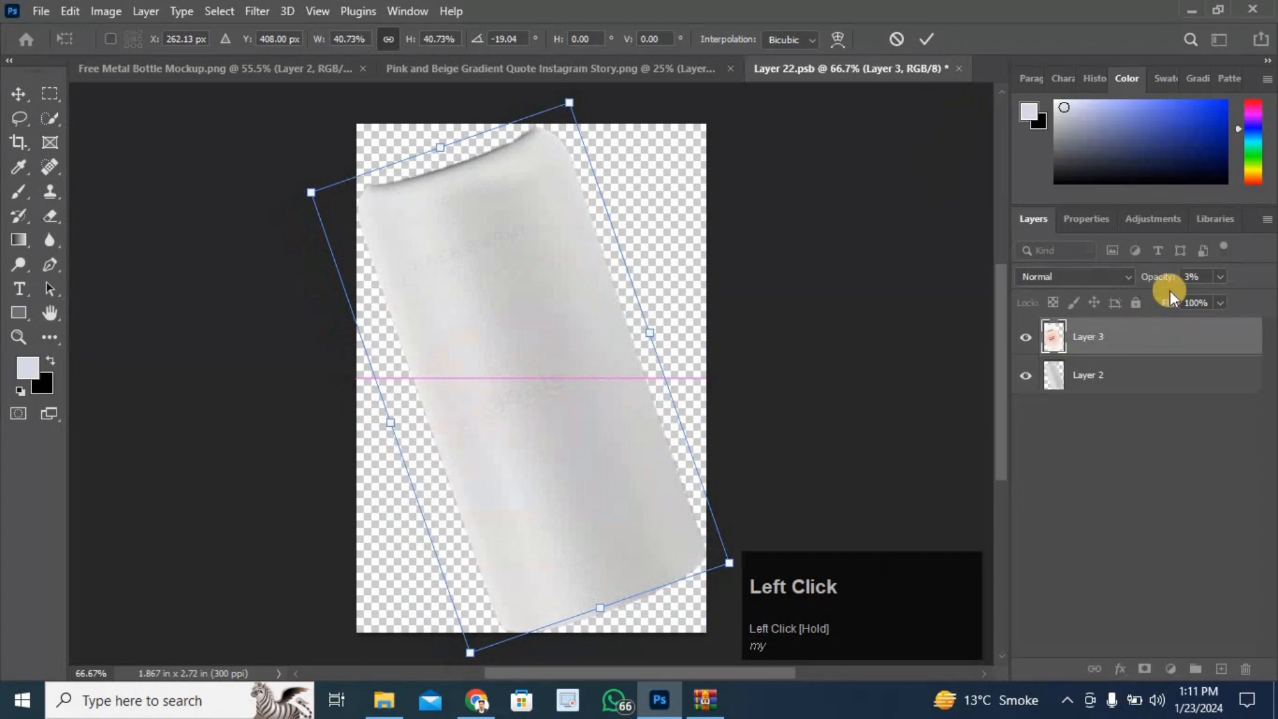
Set the artwork's opacity to 16%, then fine-tune its position and enlarge it to about 41.5% to cover the bottle body
left_click(1216, 275)
left_click_drag(1191, 294, 1192, 294)
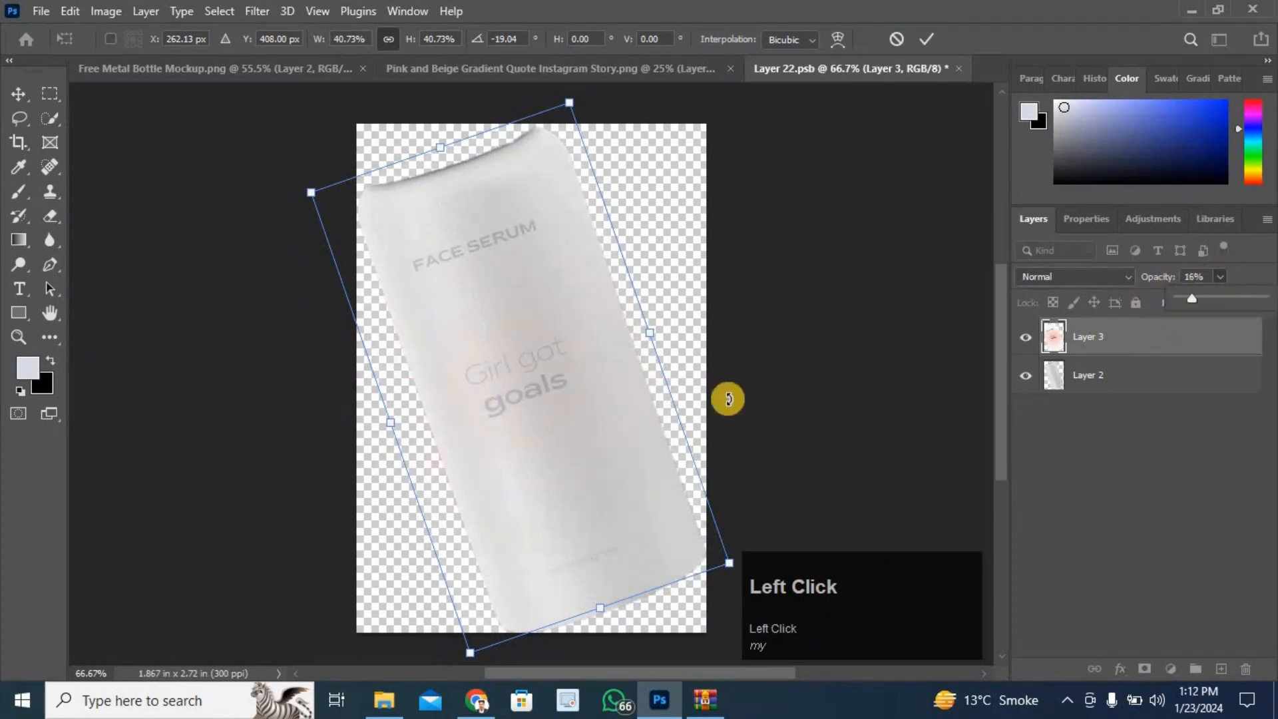
left_click_drag(593, 433, 596, 452)
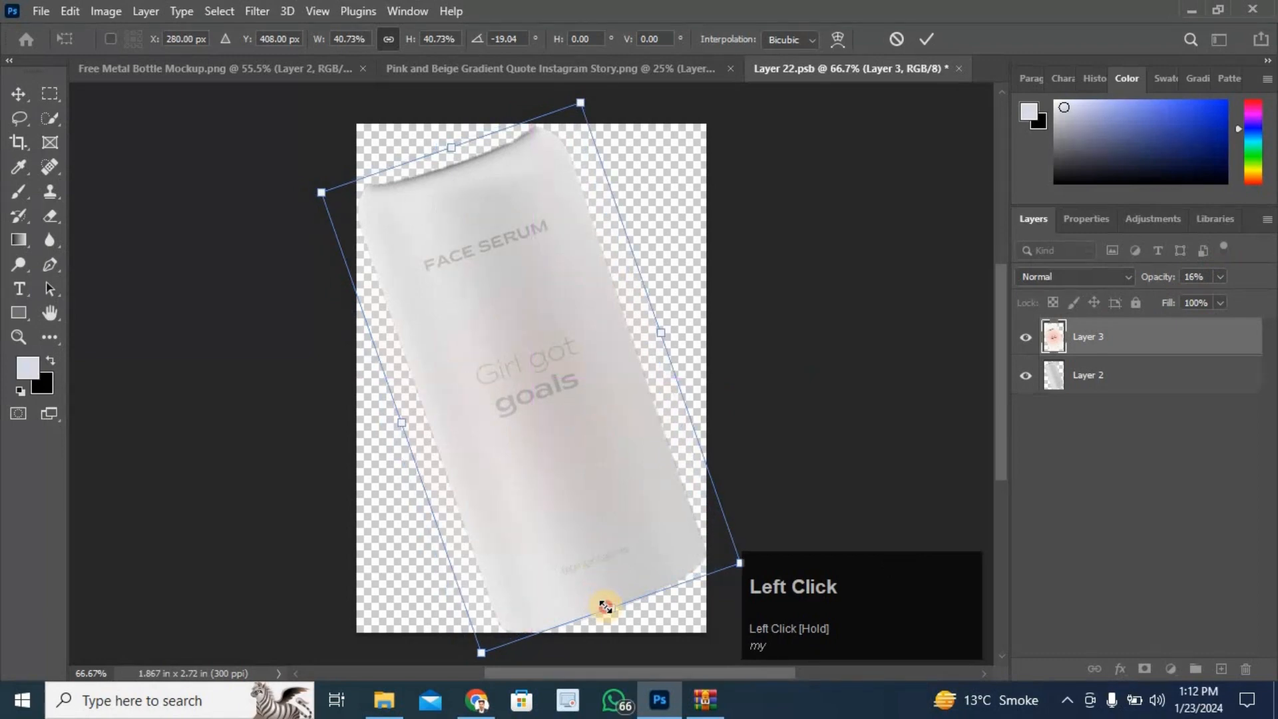
left_click_drag(605, 606, 613, 616)
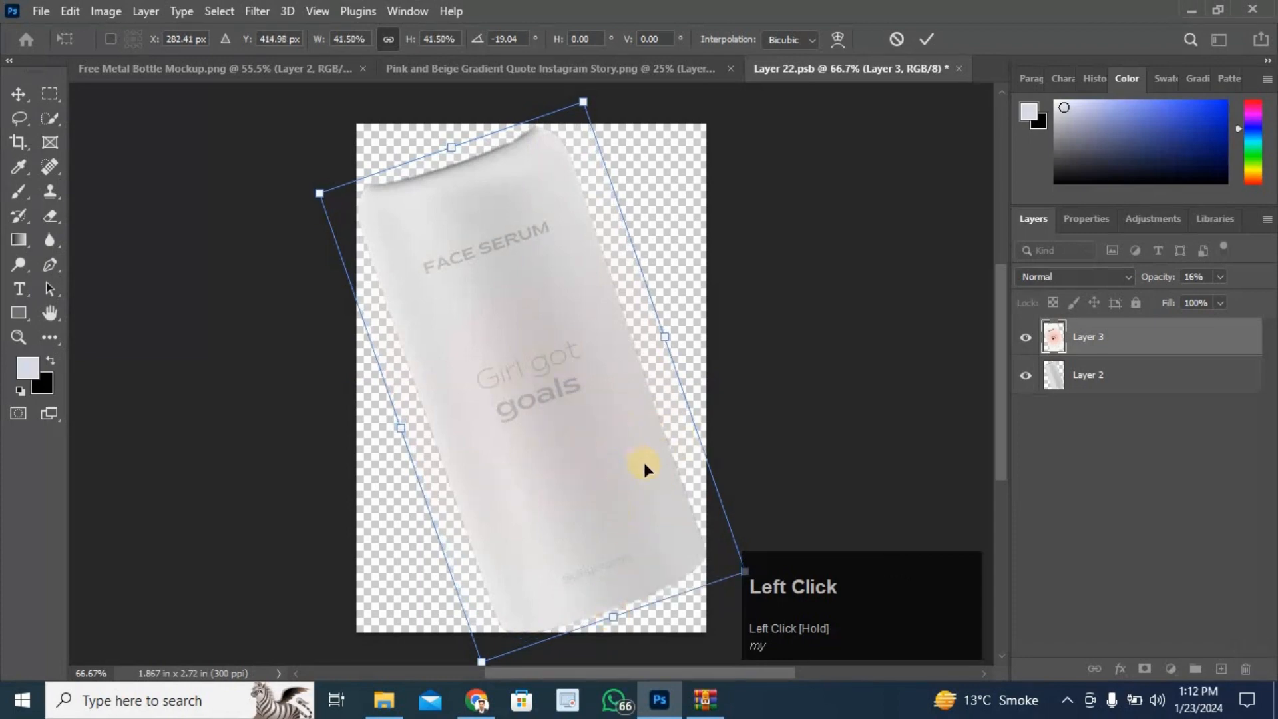
Set the artwork layer to 100% opacity with the Linear Burn blend mode and apply the transform
left_click(1220, 275)
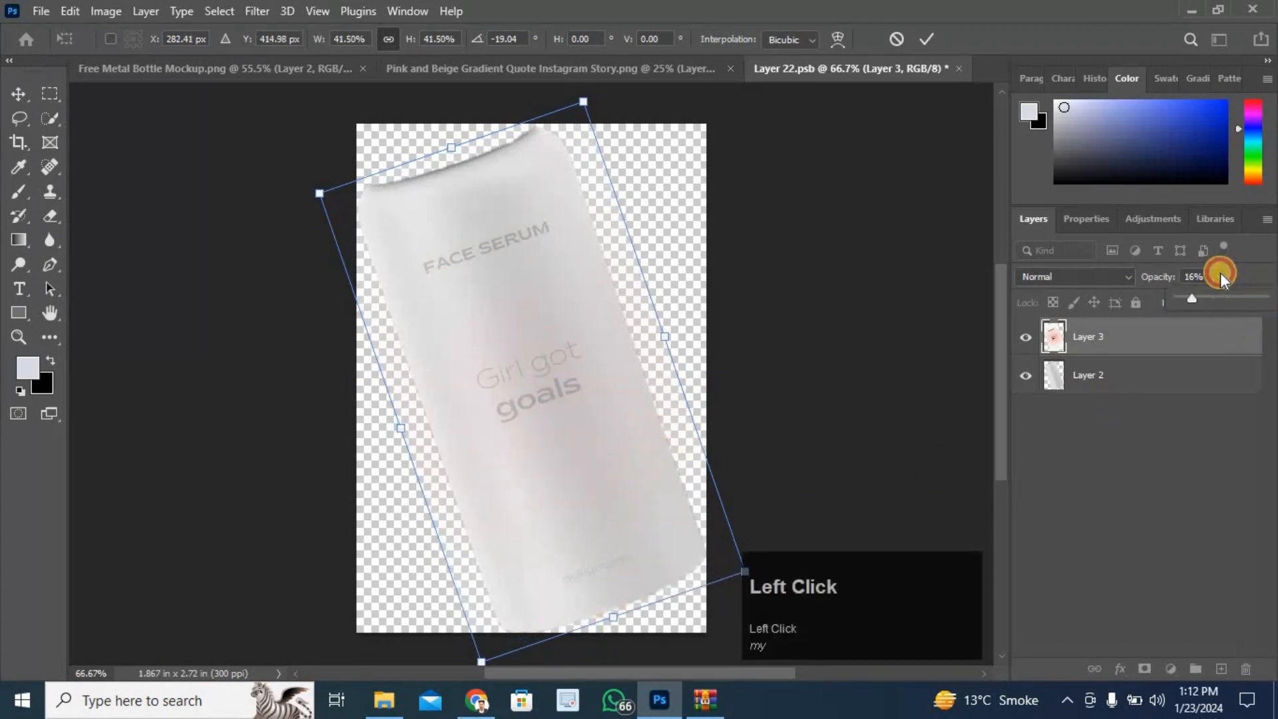
left_click_drag(1194, 297, 1267, 299)
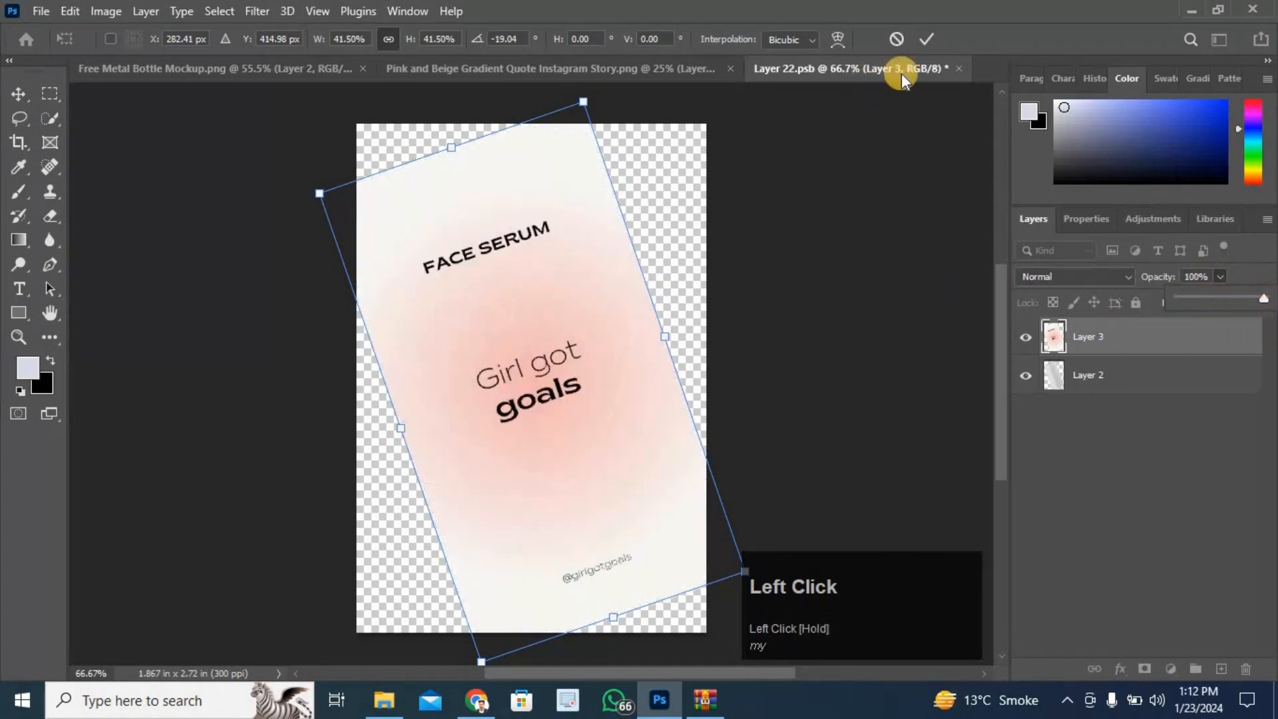
left_click(1128, 274)
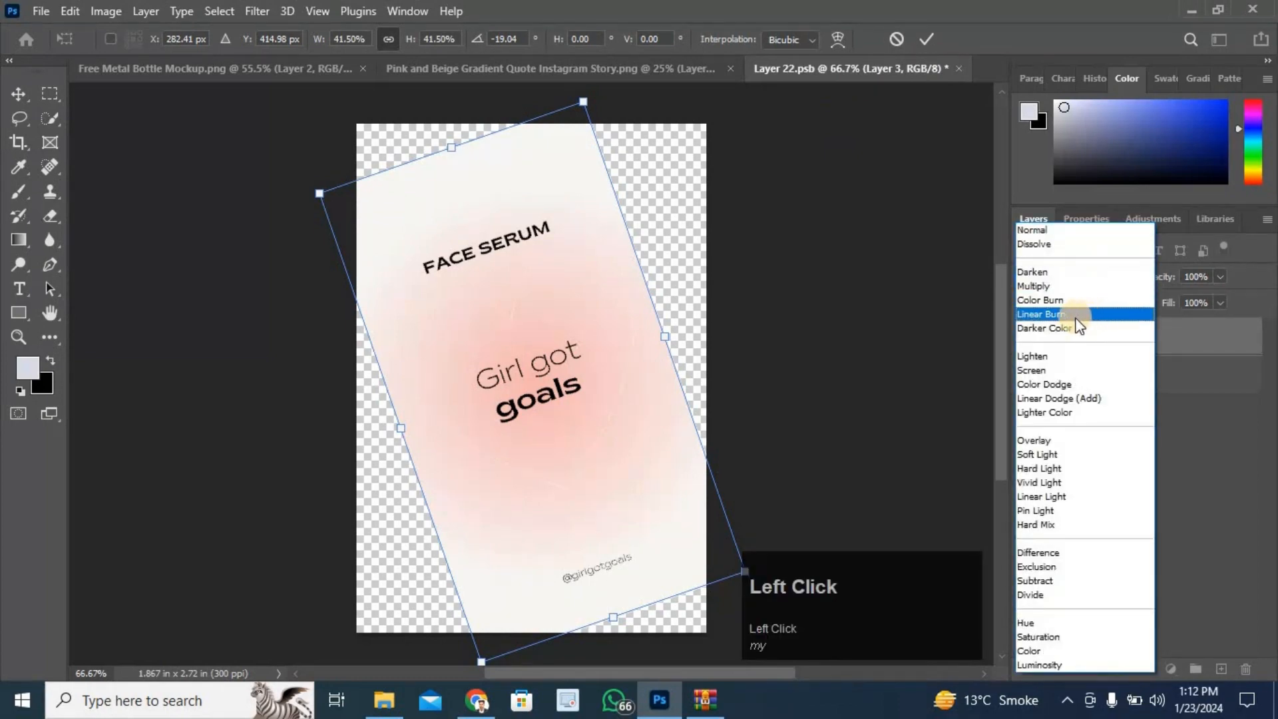
left_click(1060, 313)
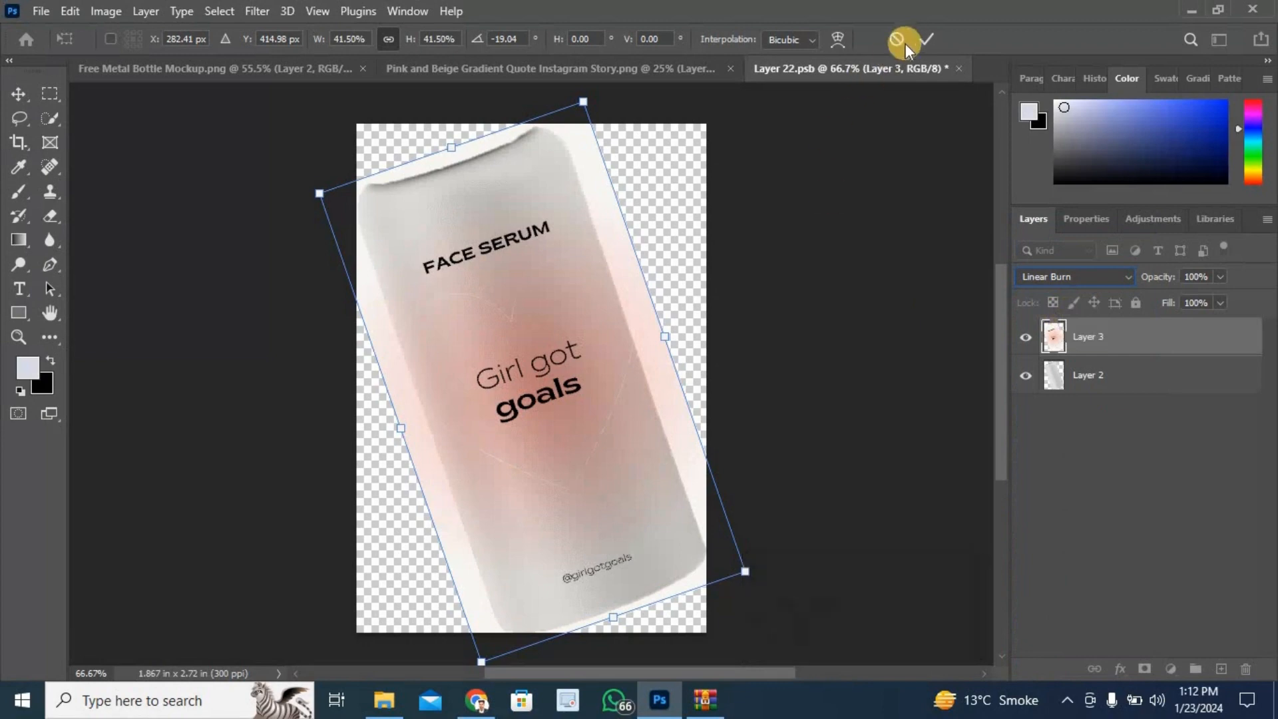
left_click(924, 38)
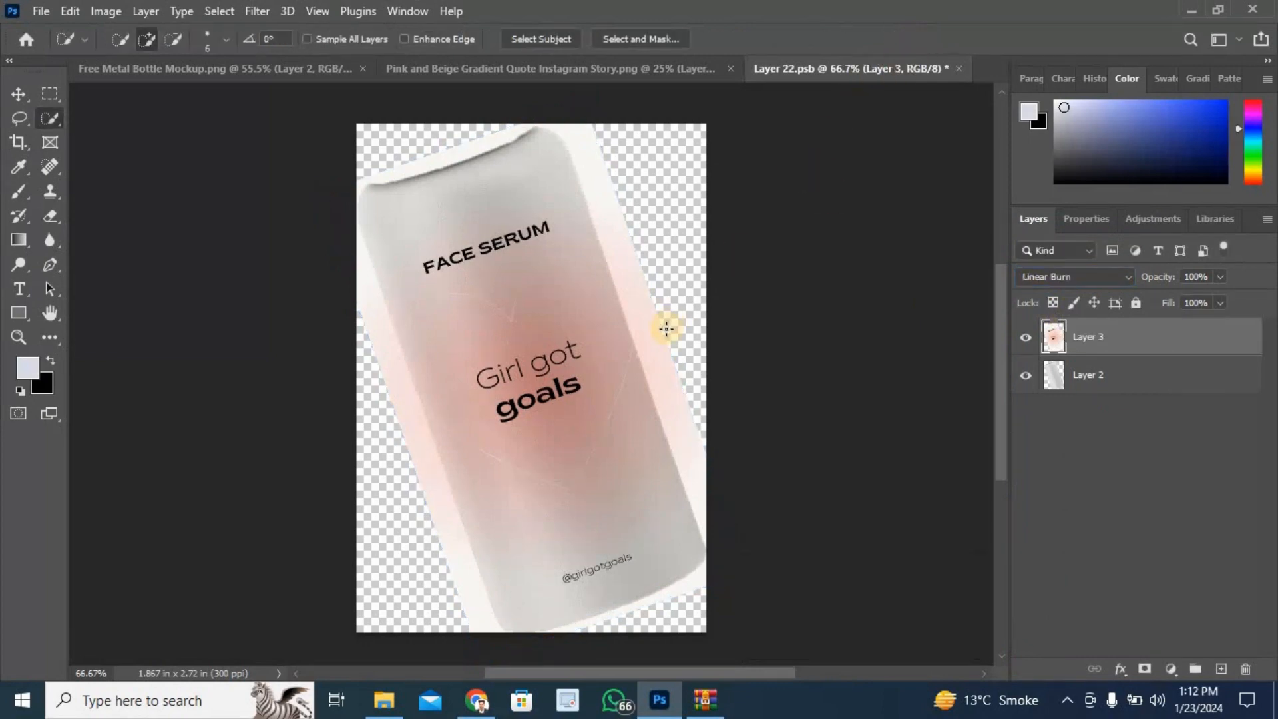
Save the edited smart object and return to the bottle mockup, keeping Layer 2's blend mode at Normal
key("ctrl+s")
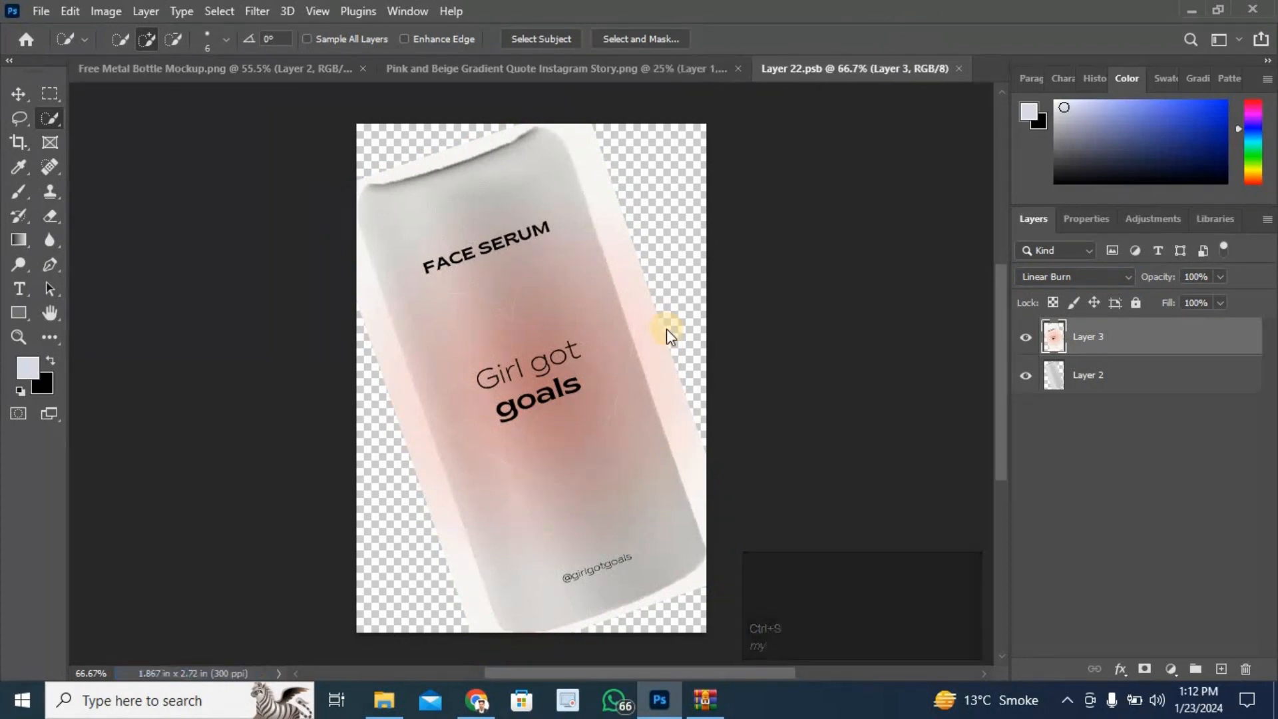
left_click(279, 64)
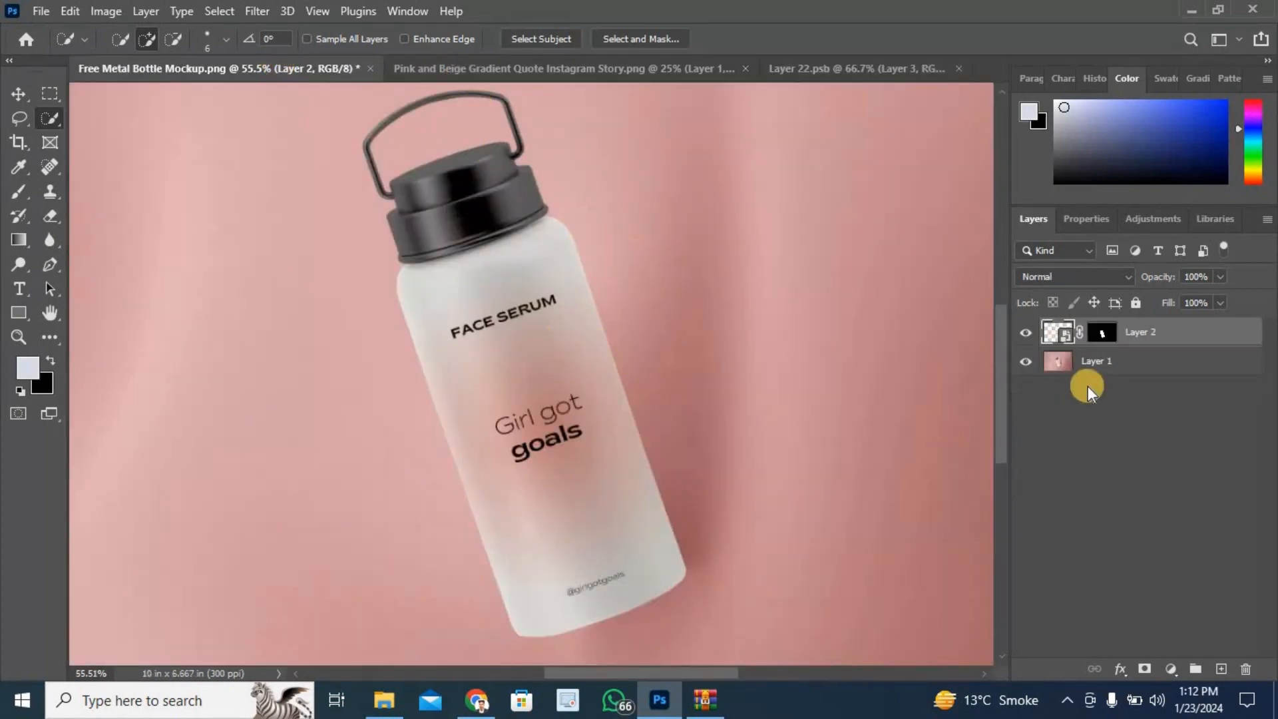
left_click(1125, 275)
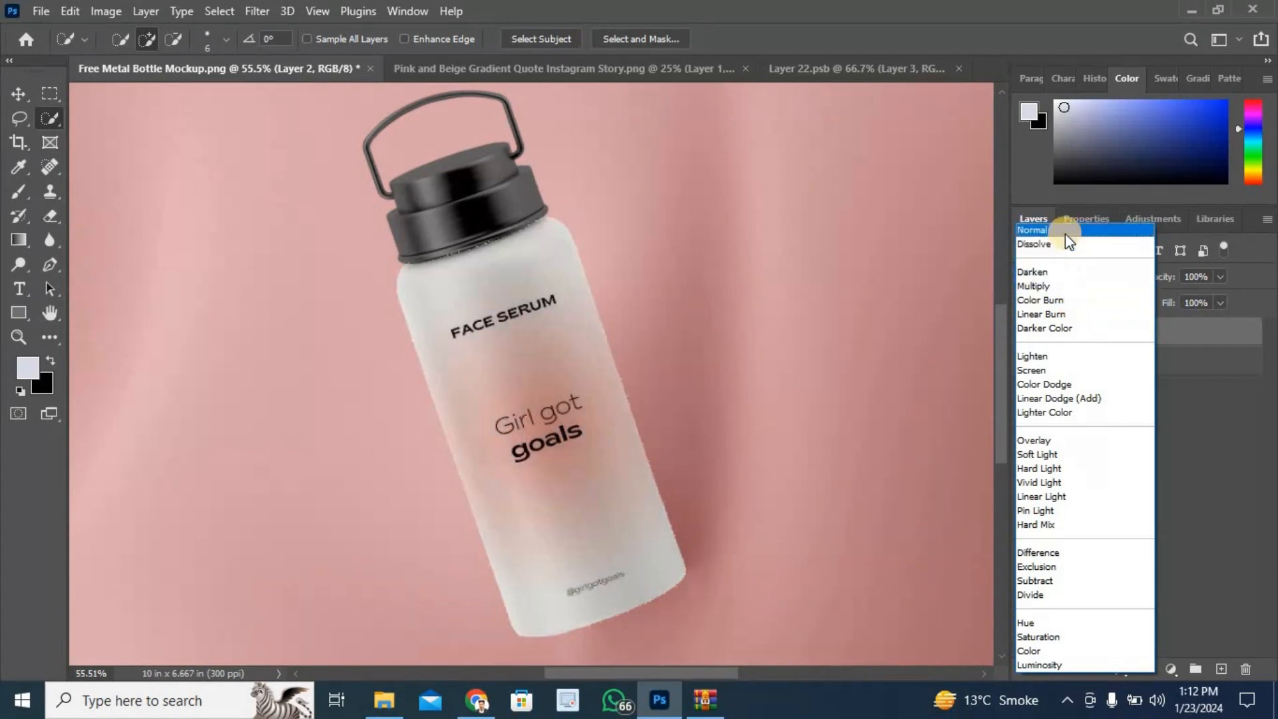
left_click(1064, 231)
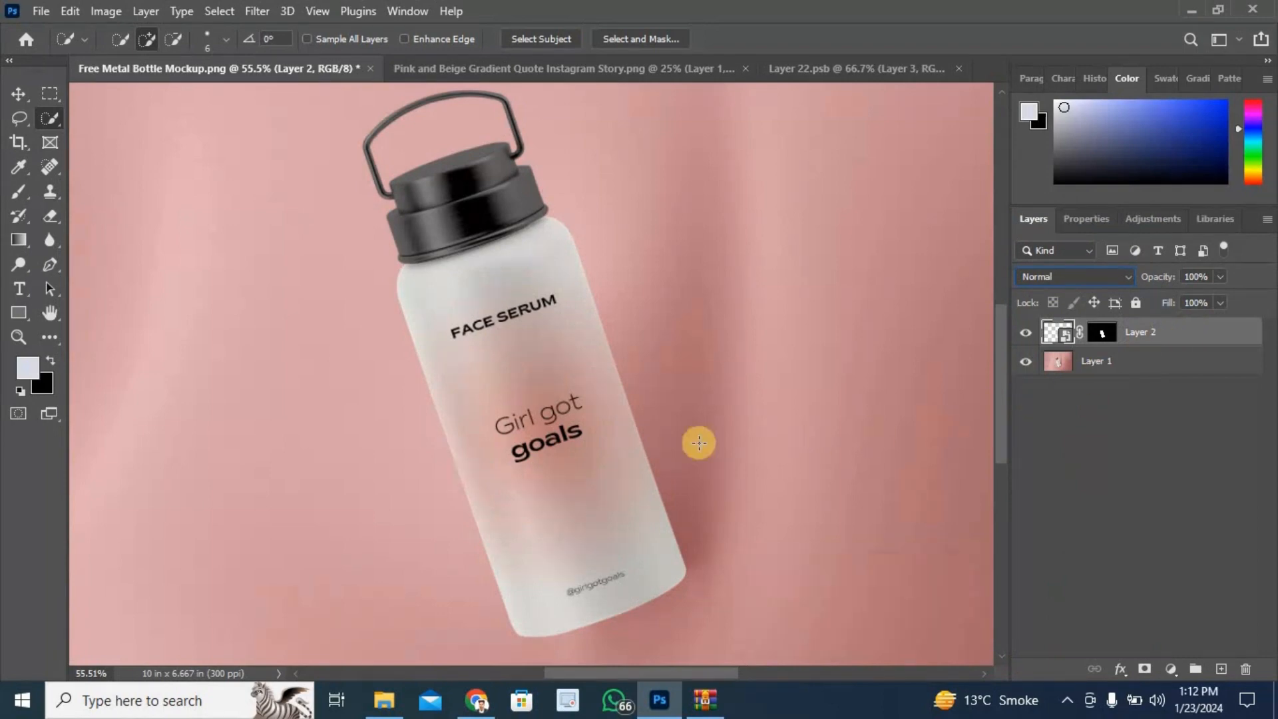
Compare the bottle with and without the artwork by toggling Layer 2's visibility, leaving it visible, and view the whole mockup
scroll(763, 419, "down", 1, "alt")
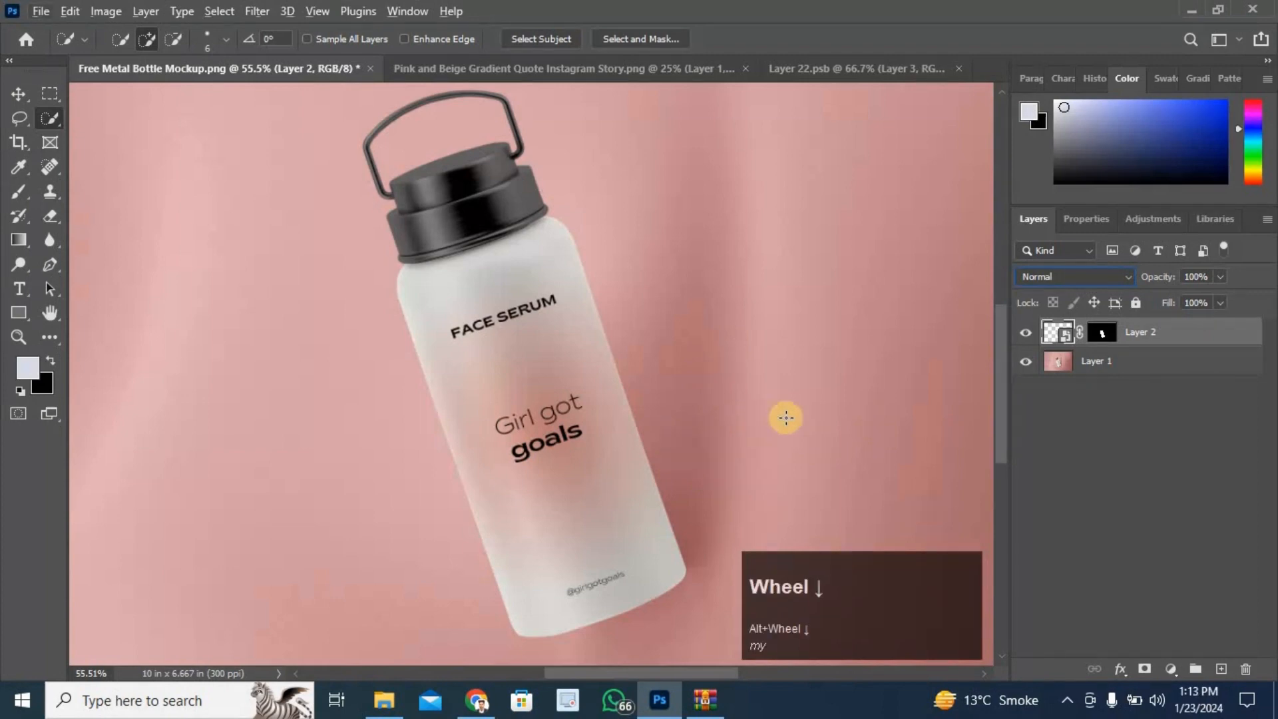
left_click(1025, 333)
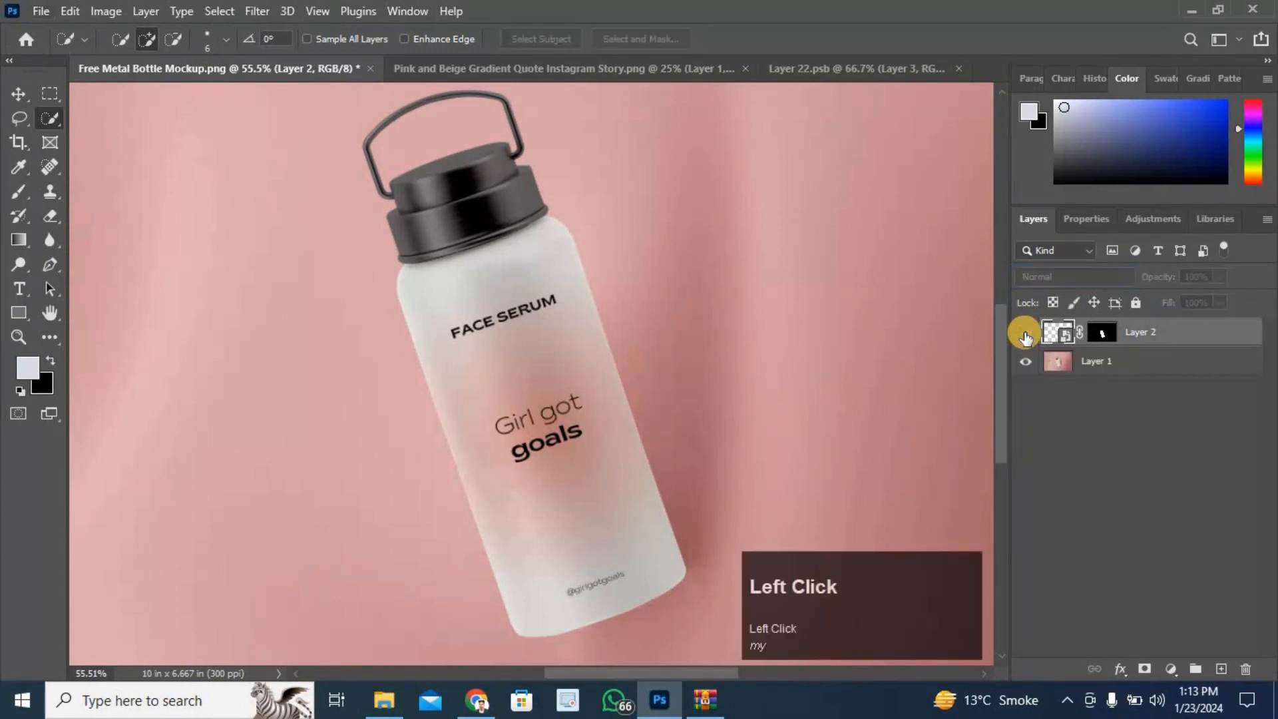
left_click(1025, 334)
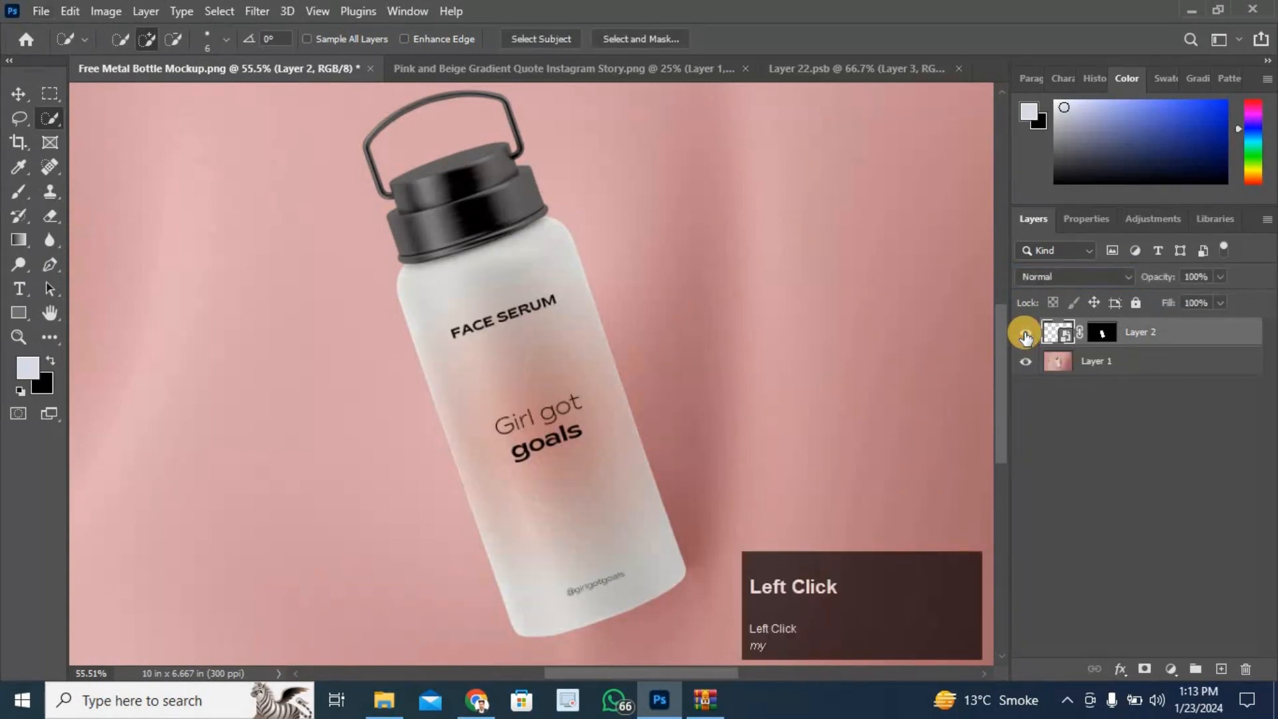
left_click(1025, 334)
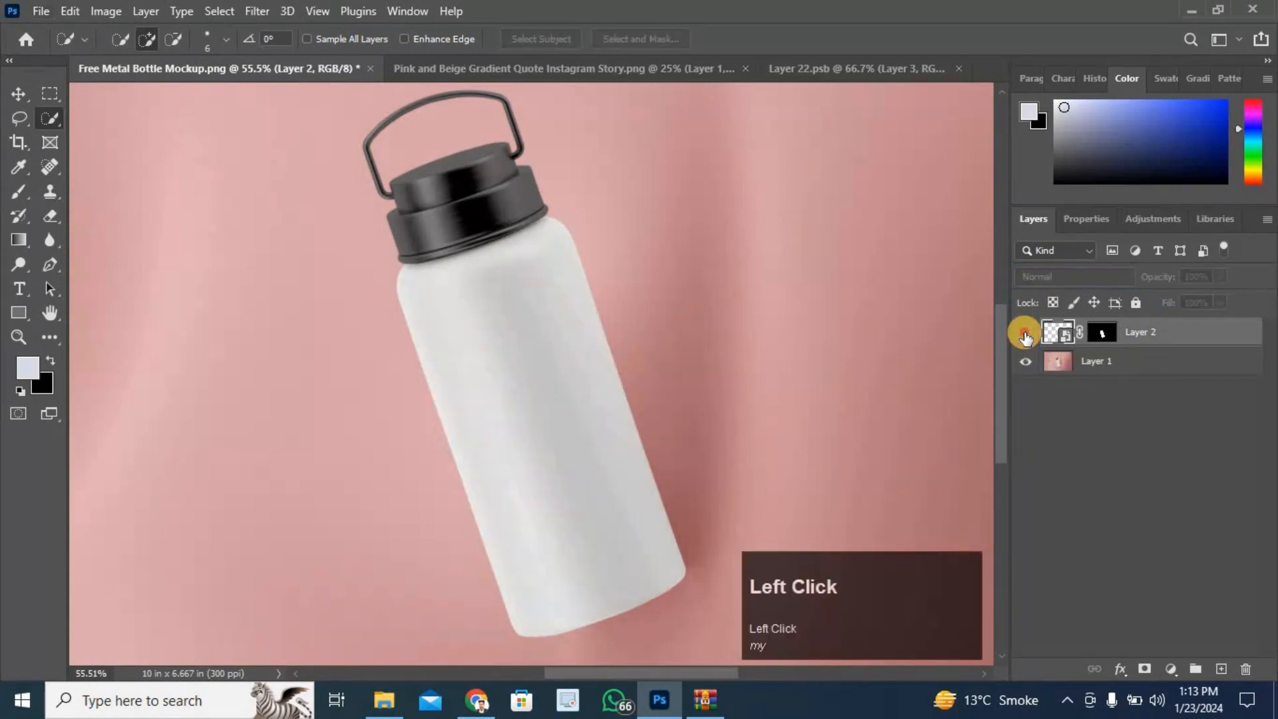
left_click(1026, 335)
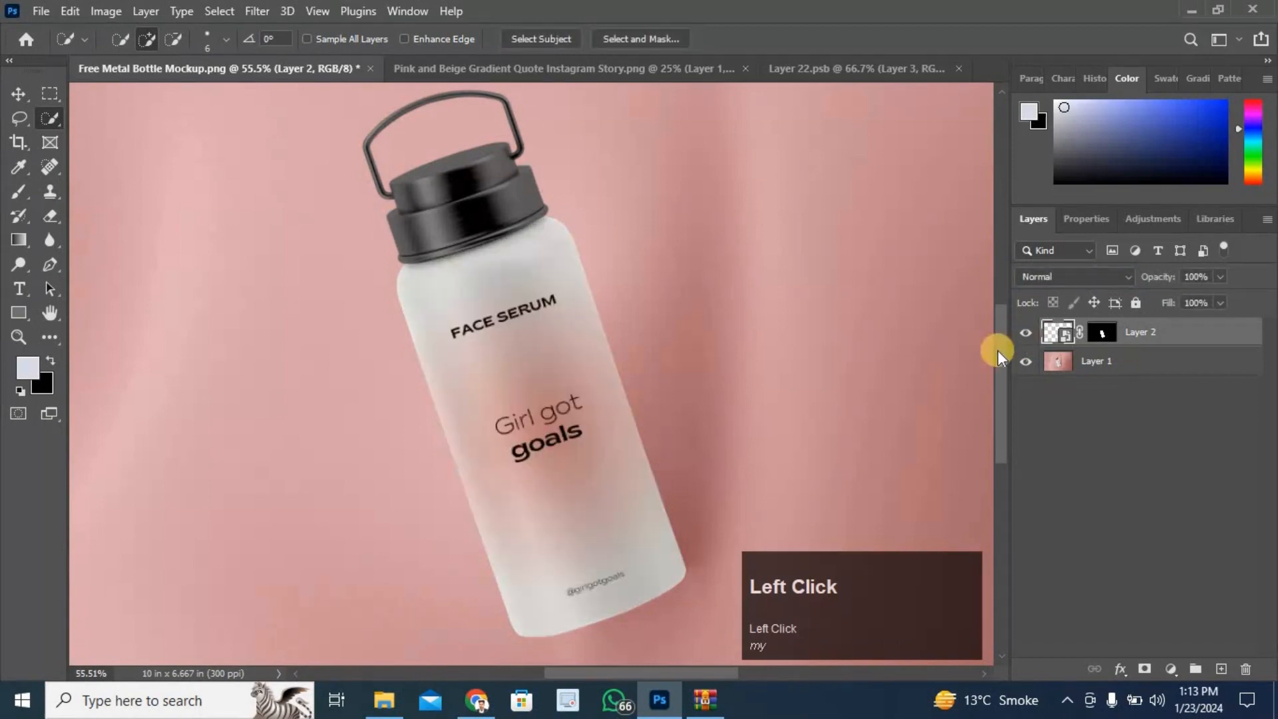
key("alt")
scroll(773, 407, "down", 3)
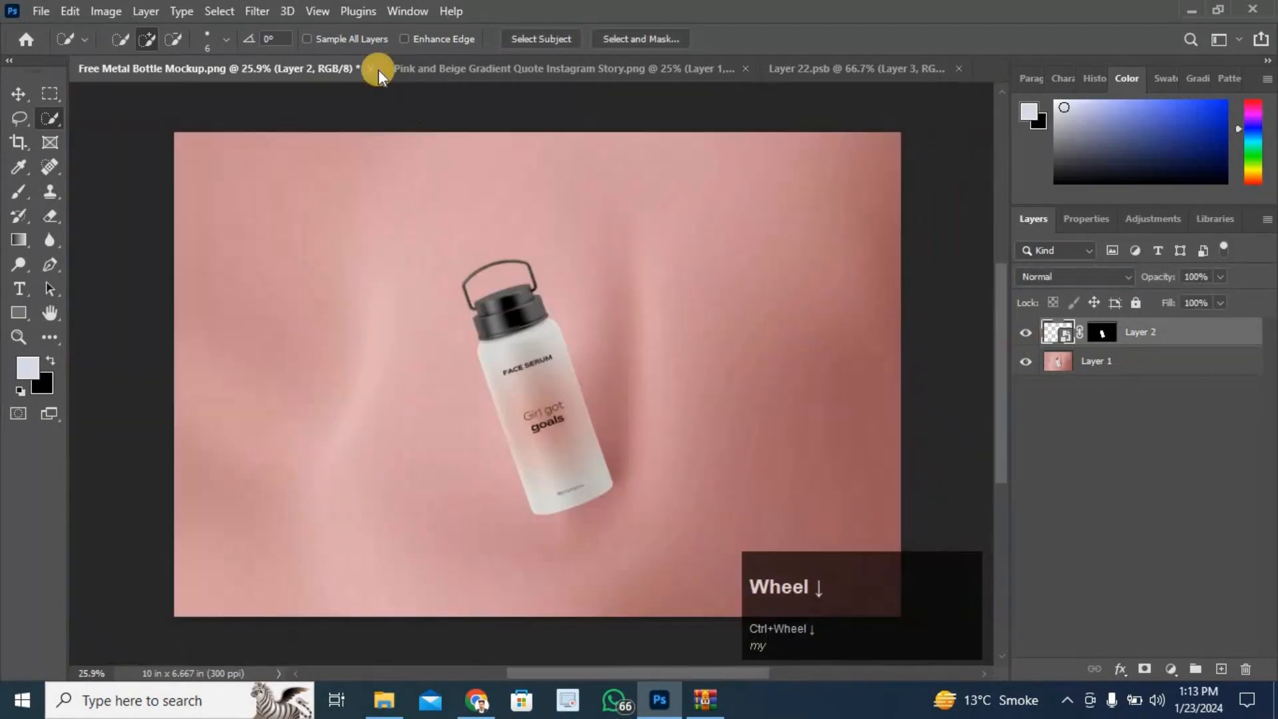
Export the finished mockup as a full-size PNG named Free Metal Bottle Mockup into the Downloads folder
left_click(38, 8)
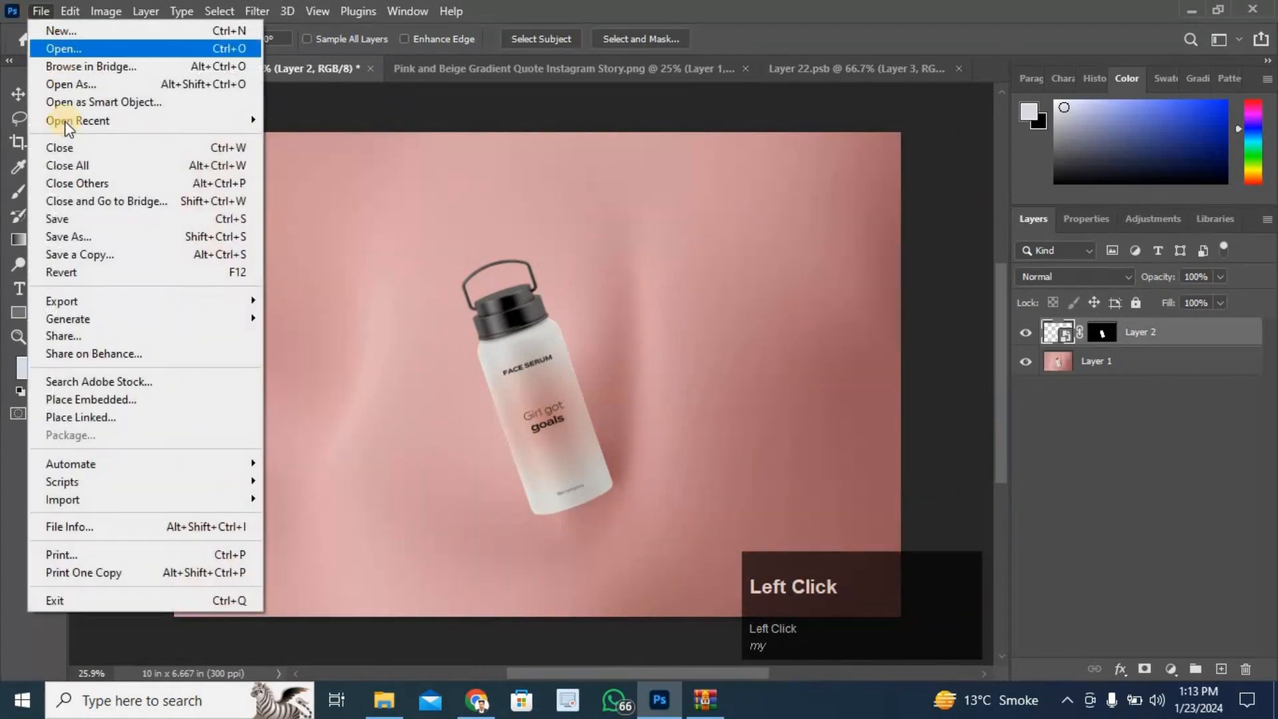
mouse_move(78, 305)
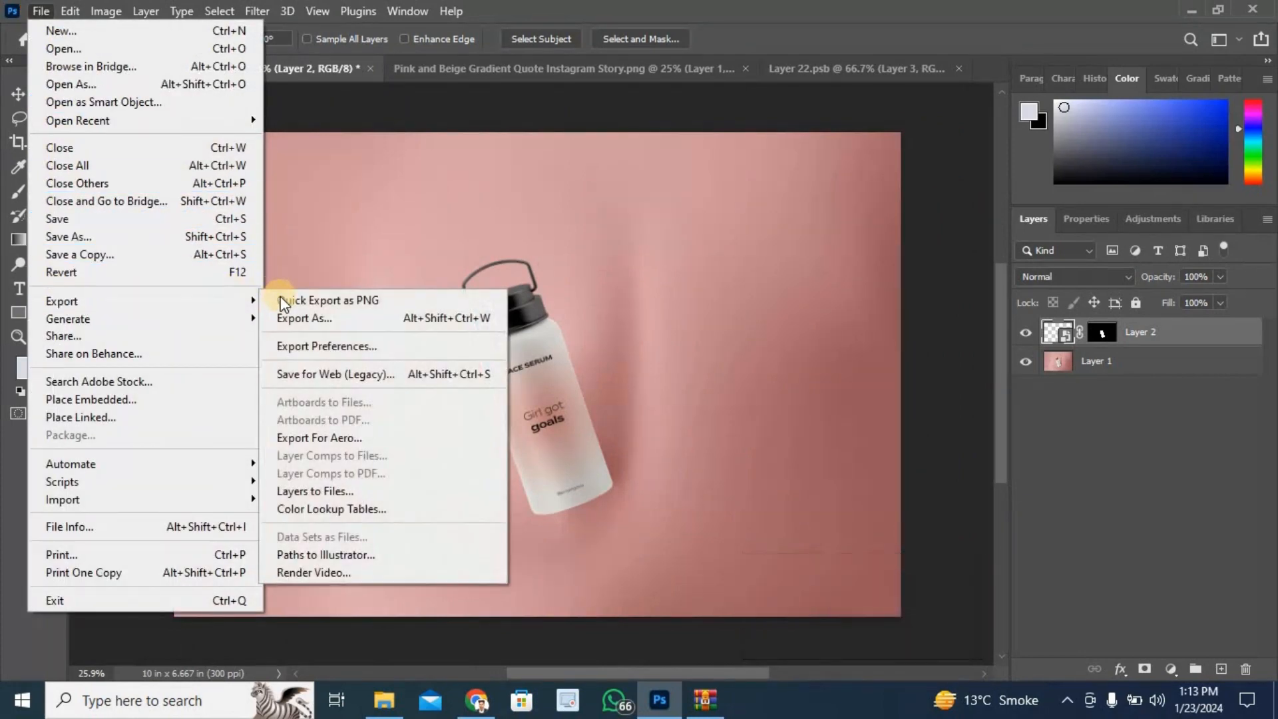
left_click(292, 317)
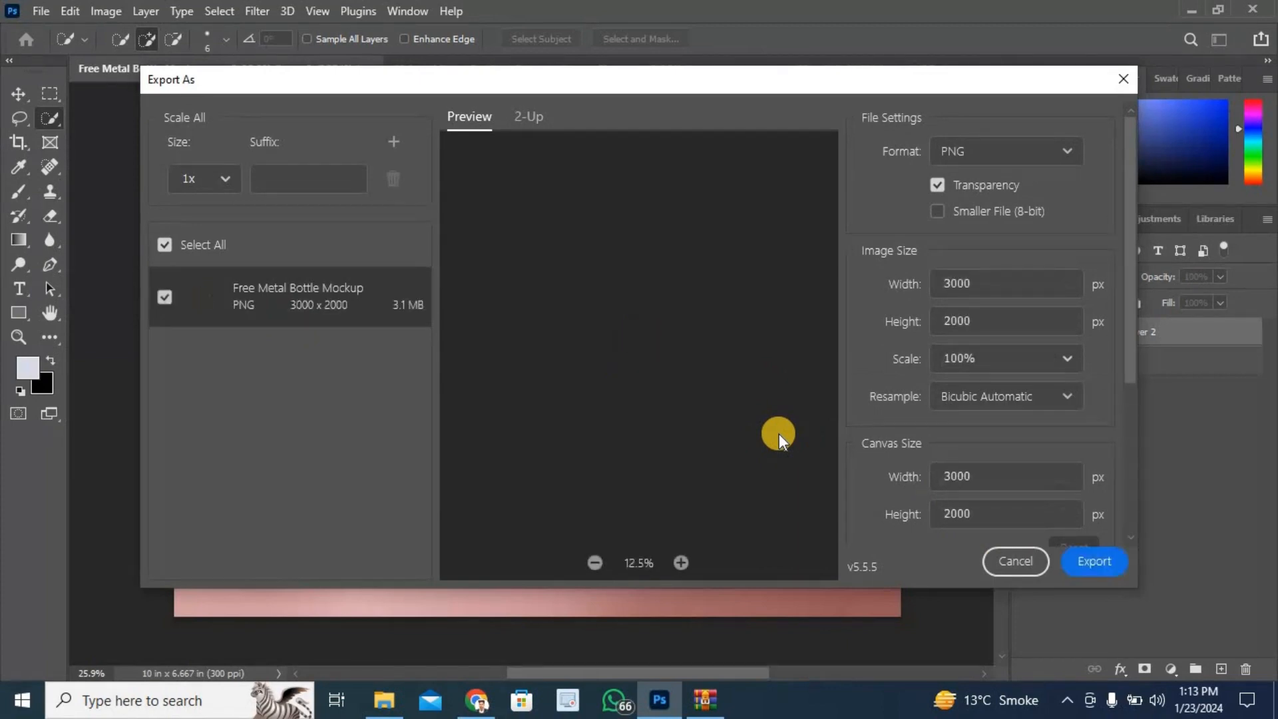
left_click(1086, 567)
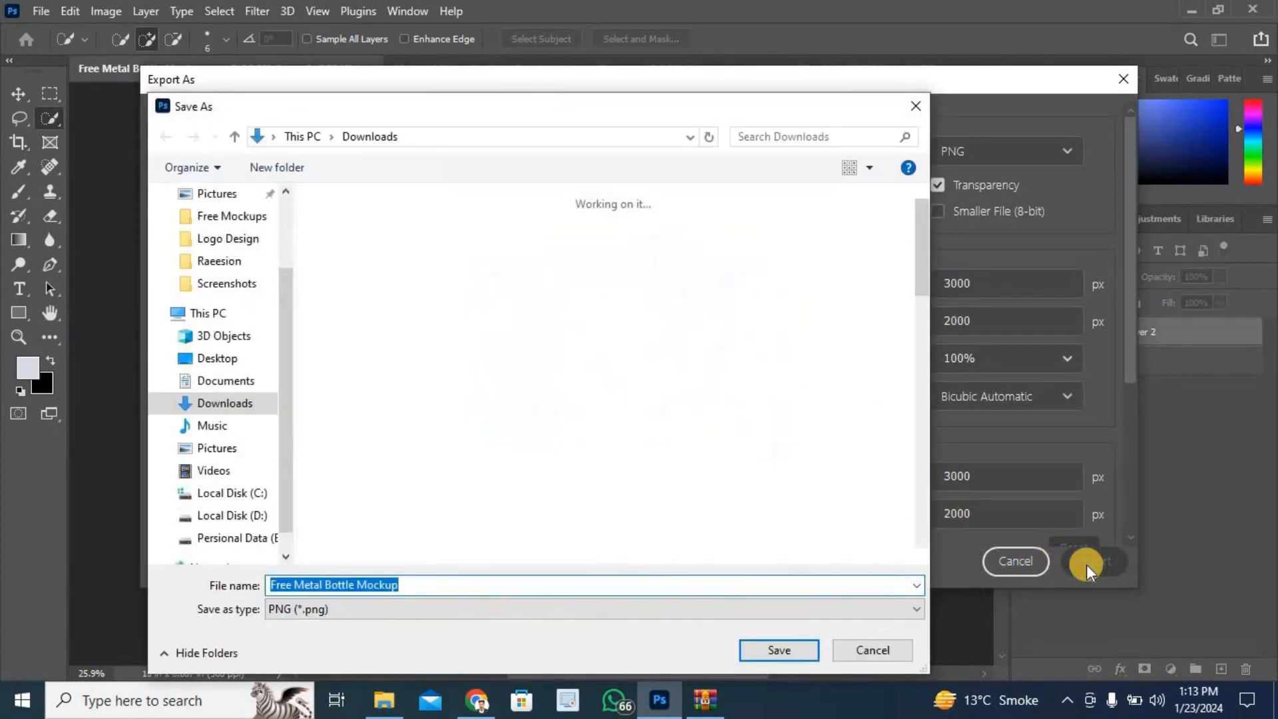
left_click(441, 586)
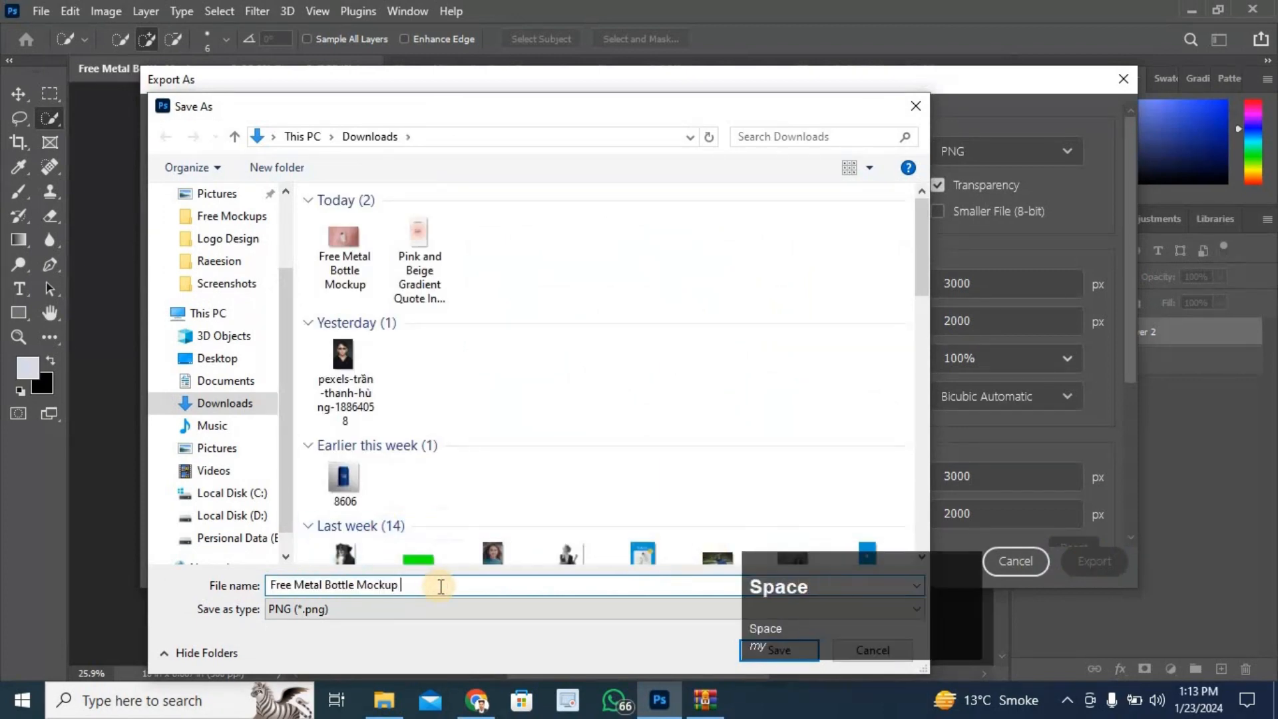
left_click(773, 650)
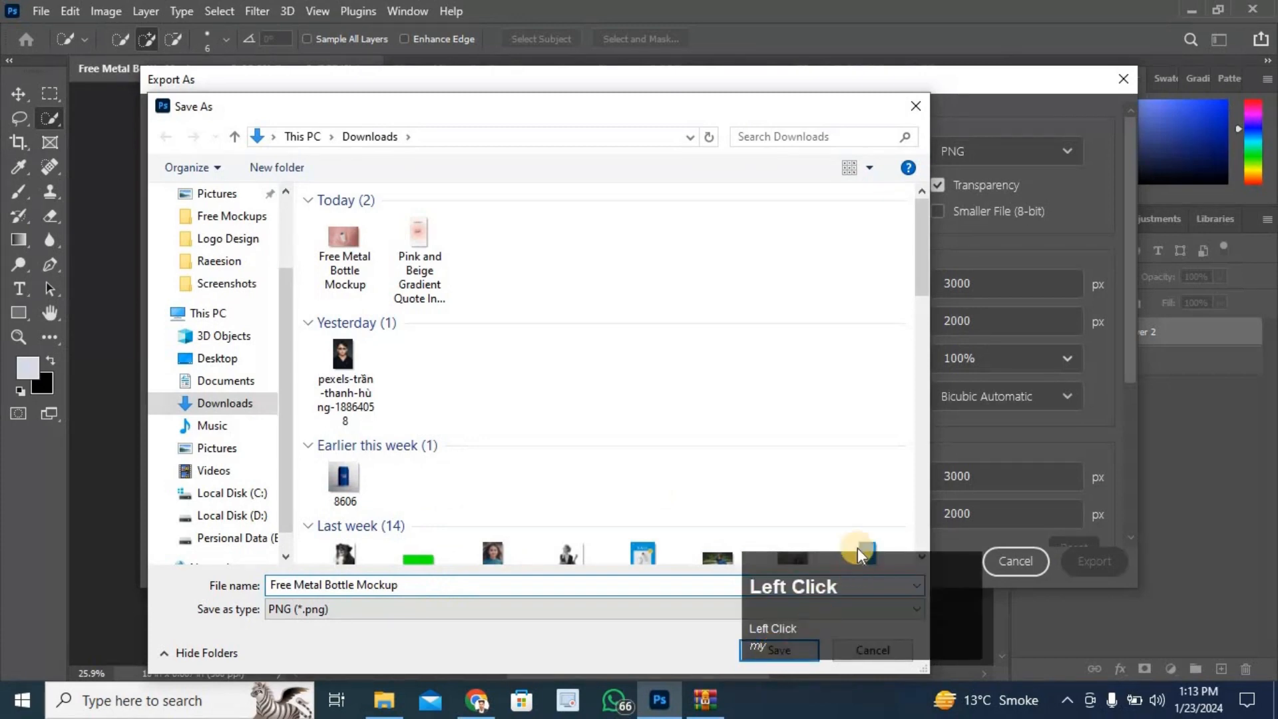
left_click(774, 654)
key("Return")
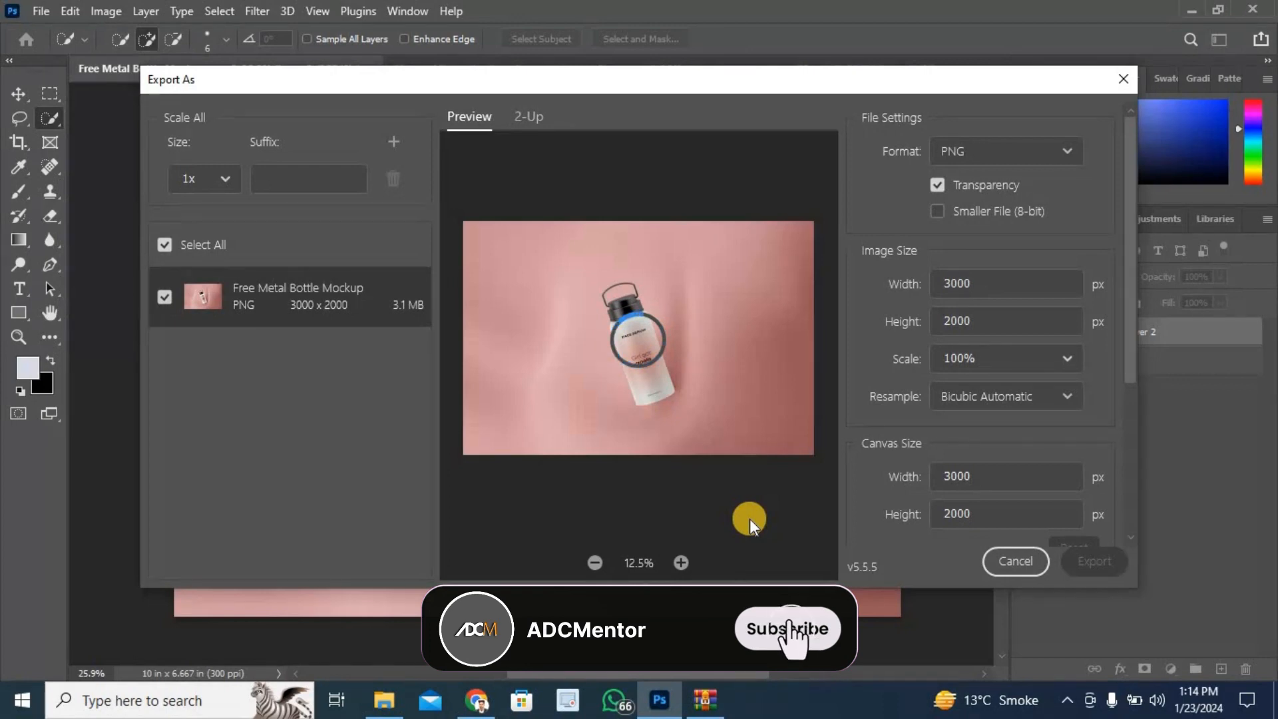
key("Return")
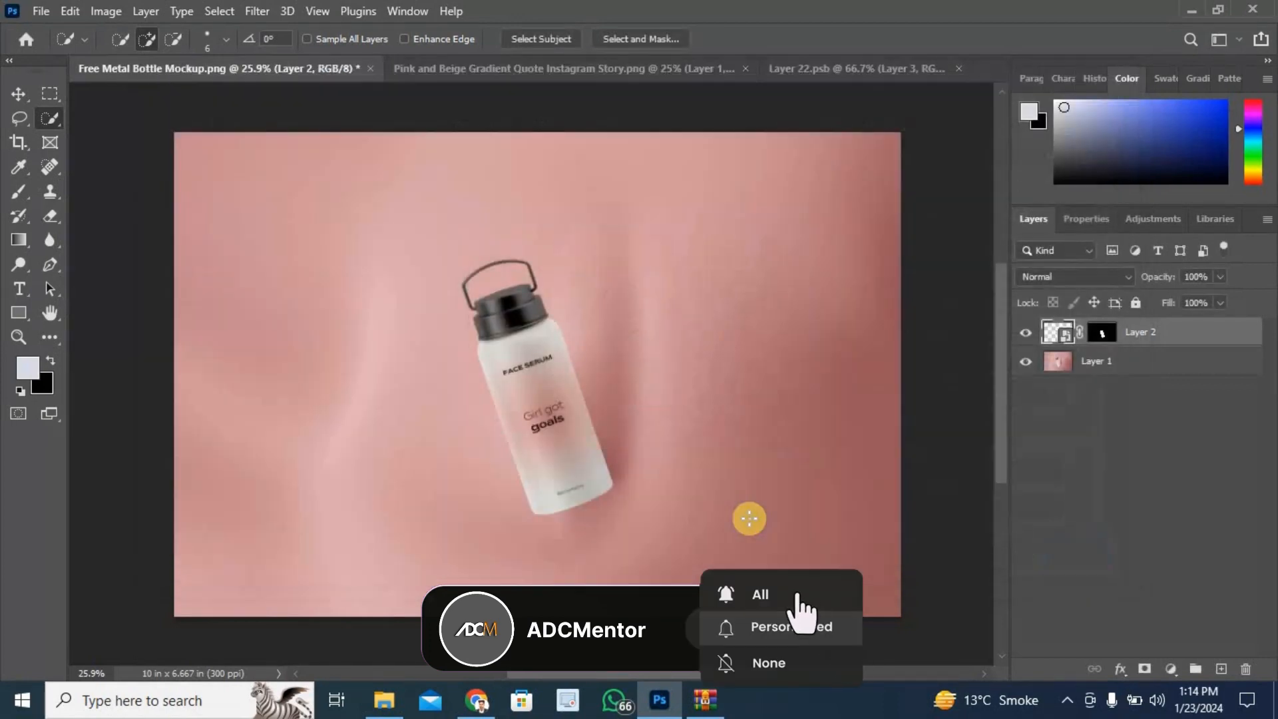